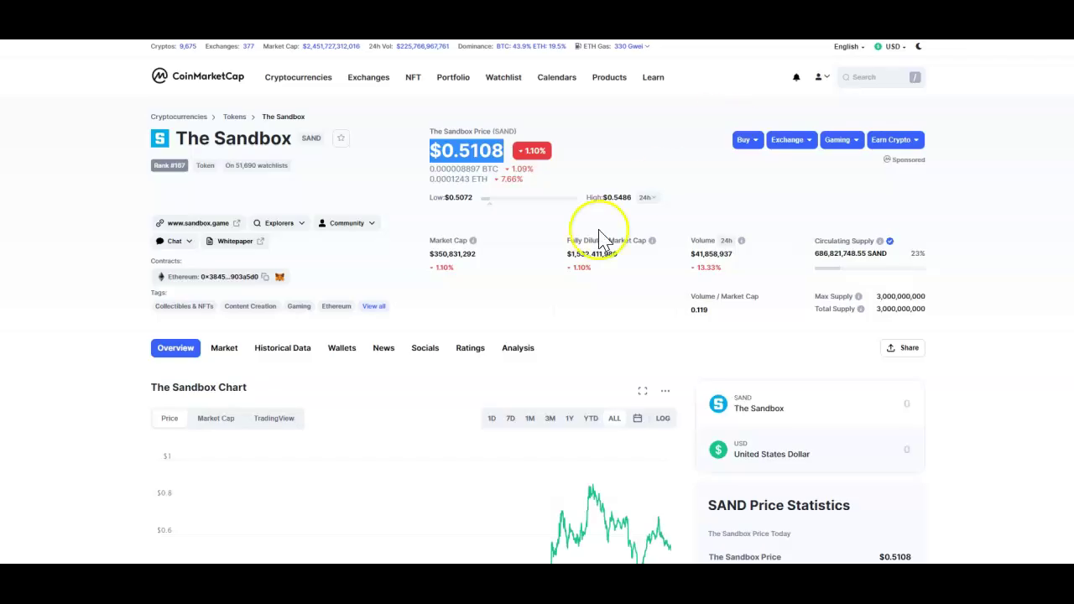
Highlight the $0.5104 SAND price on CoinMarketCap's The Sandbox page.
left_click_drag(430, 151, 504, 152)
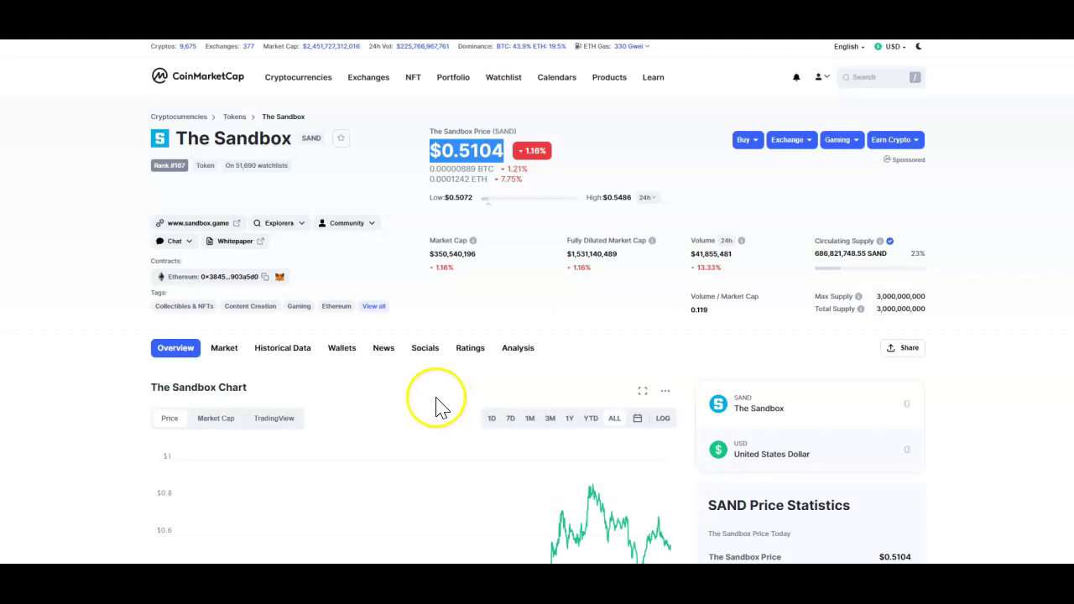
Scroll the CoinMarketCap SAND page down and back up.
scroll(441, 411, "down", 2)
scroll(448, 419, "up", 2)
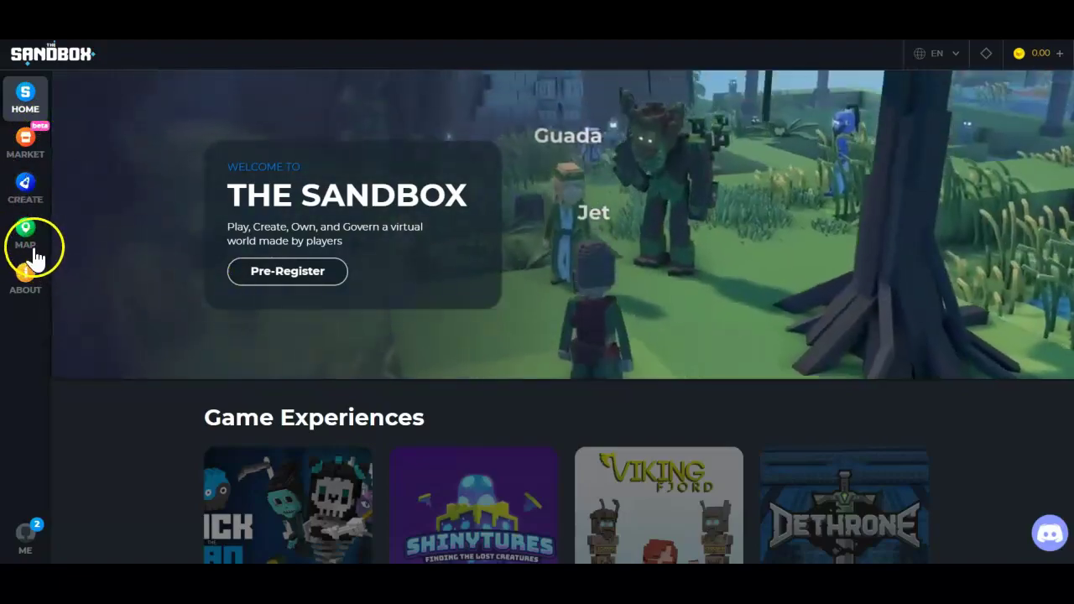
Open the LAND map and pan across it toward the Galaxy and Gemini estates.
left_click(25, 238)
left_click_drag(400, 378, 774, 371)
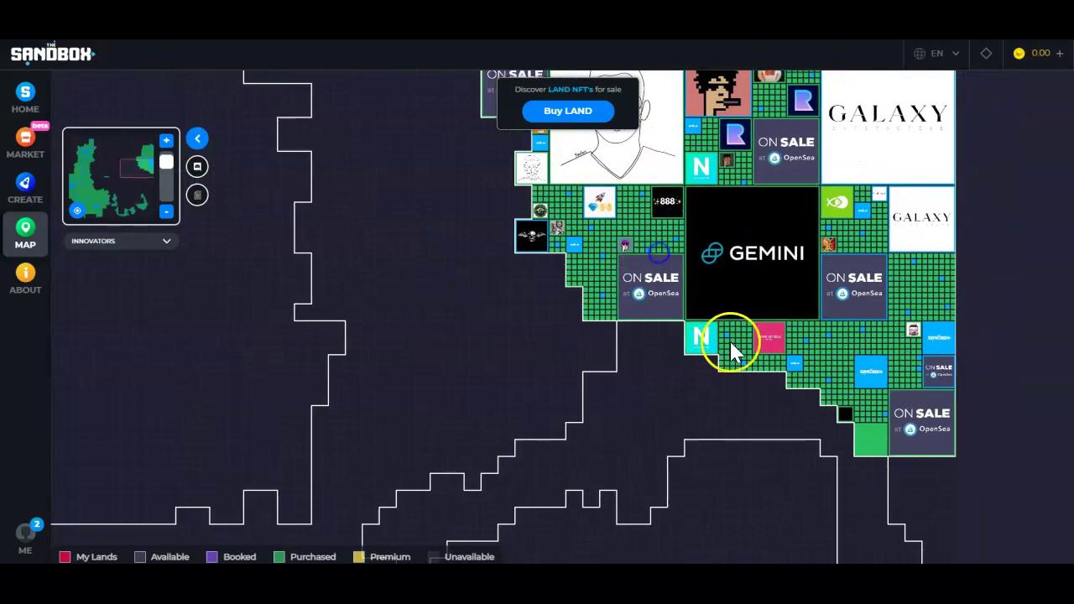
left_click_drag(623, 499, 764, 291)
left_click_drag(752, 378, 825, 239)
left_click_drag(460, 372, 755, 201)
left_click_drag(413, 320, 677, 169)
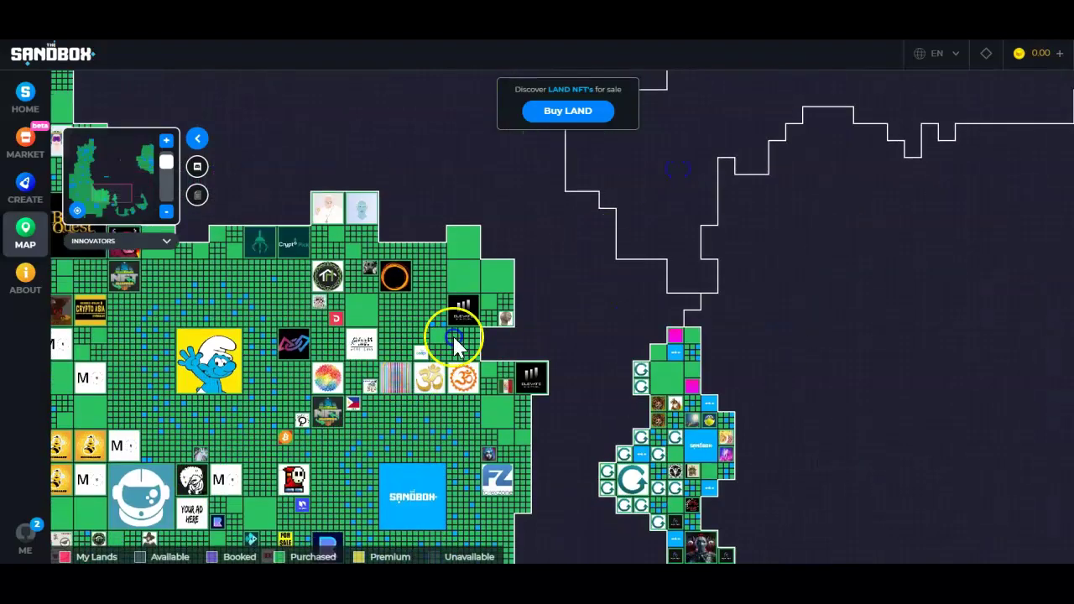
left_click_drag(453, 338, 642, 232)
left_click_drag(447, 356, 560, 242)
left_click_drag(435, 443, 526, 326)
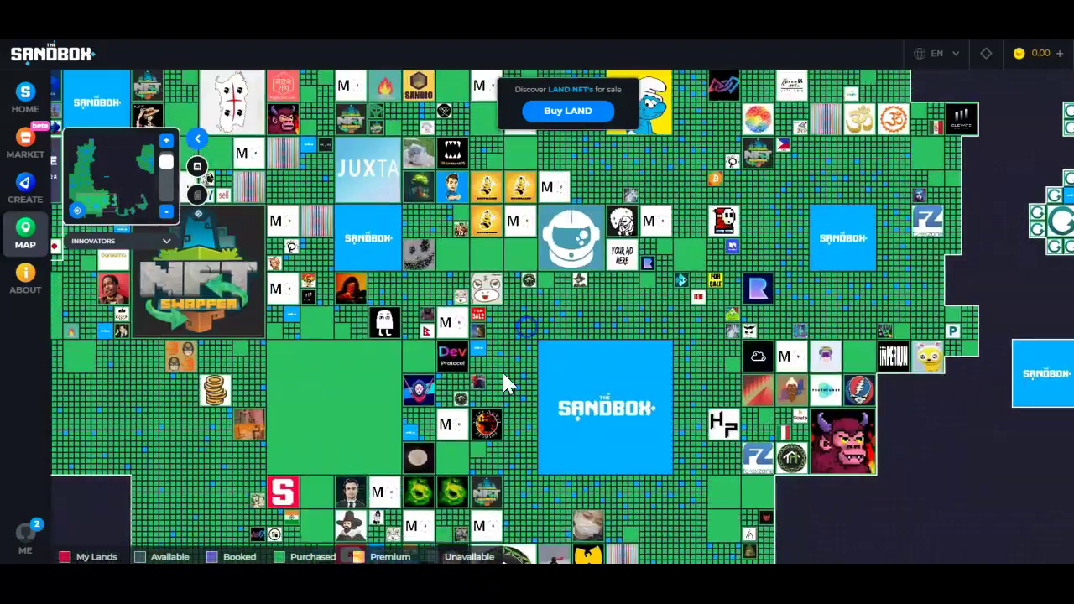
scroll(503, 374, "down", 3)
left_click_drag(368, 277, 363, 404)
left_click_drag(433, 292, 415, 382)
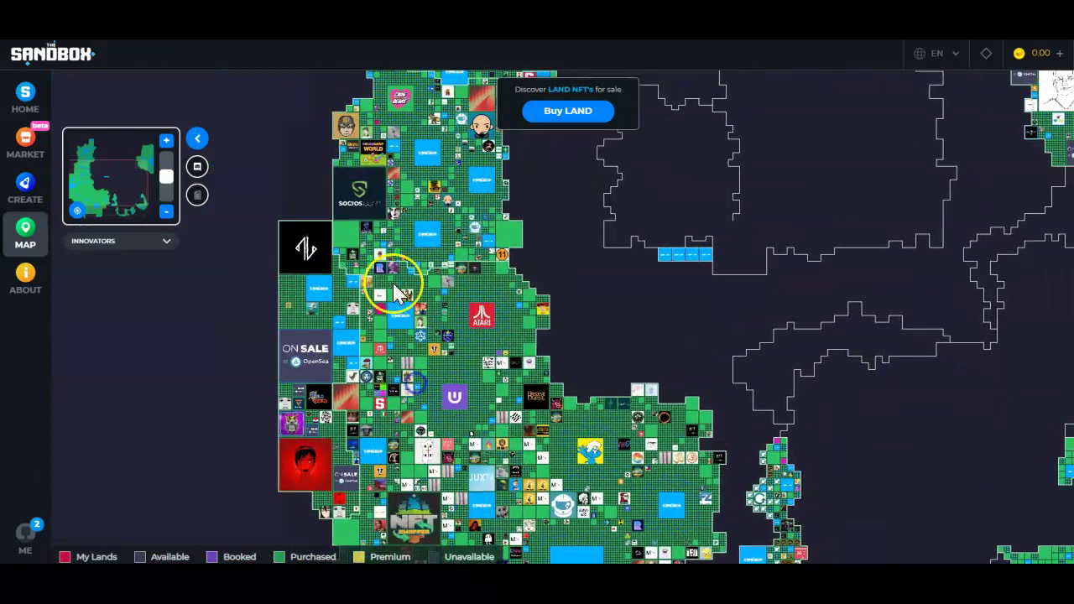
left_click_drag(401, 291, 313, 376)
left_click_drag(424, 164, 395, 375)
left_click_drag(453, 394, 345, 311)
left_click_drag(659, 421, 544, 401)
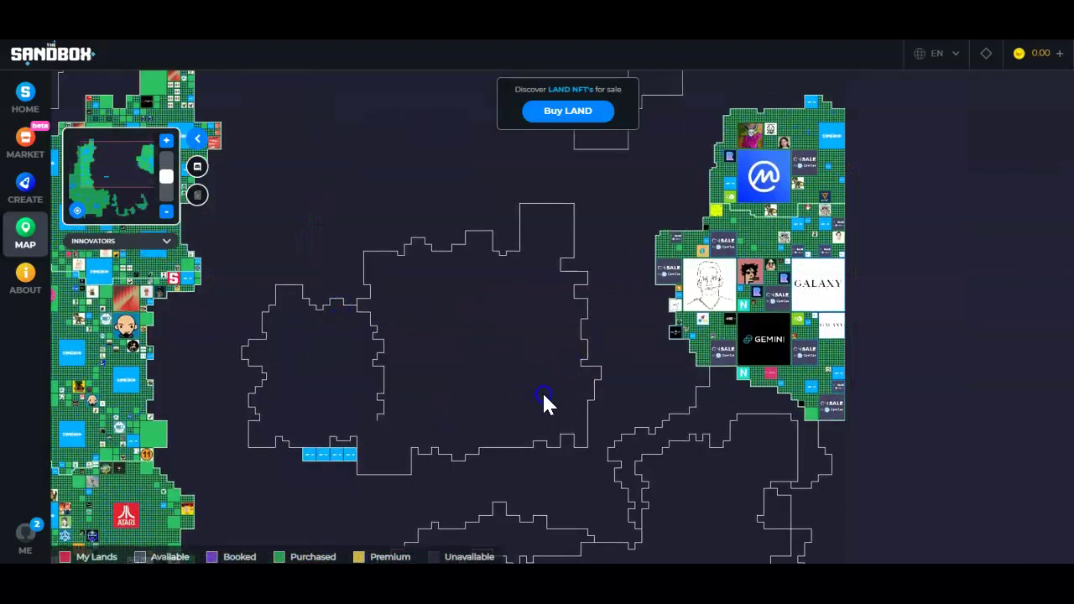
Show details of CoinMarketCap's 24x24 estate at 156, 108, then zoom partly out.
left_click(729, 227)
left_click(732, 225)
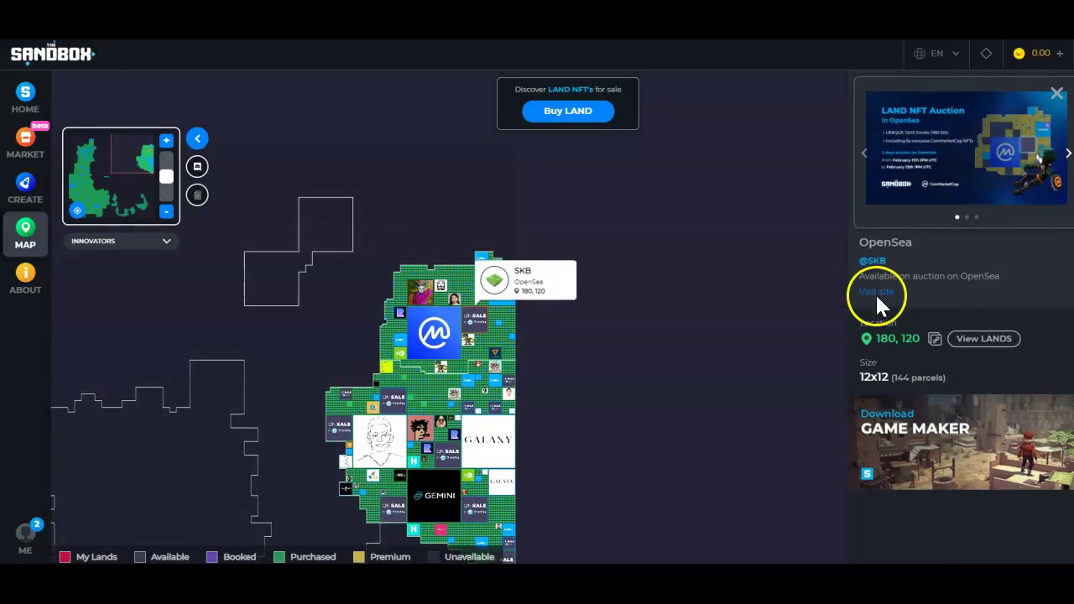
left_click(434, 335)
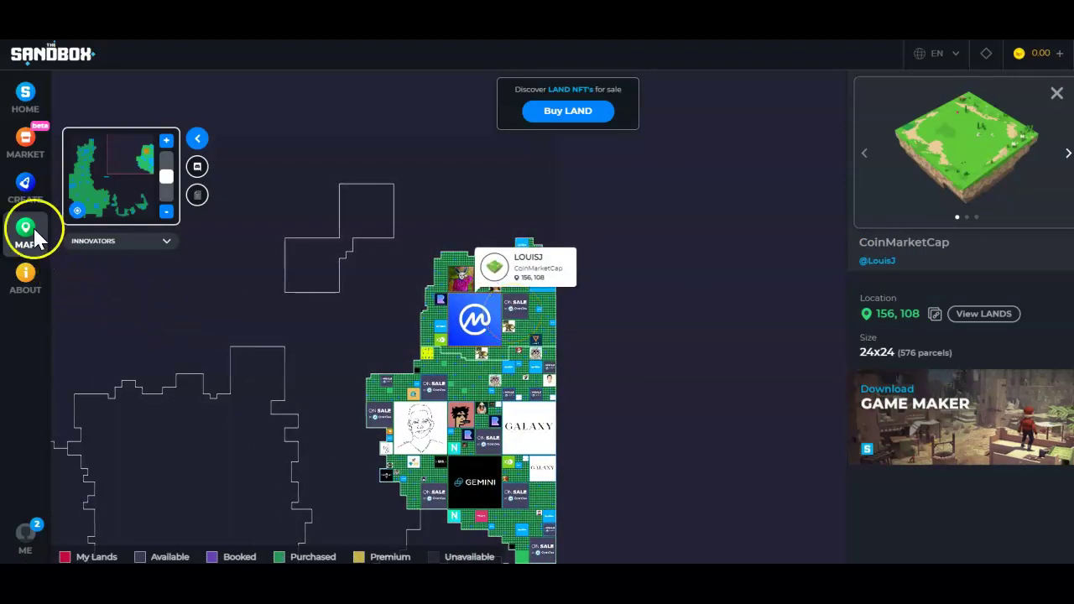
scroll(824, 174, "up", 5)
left_click(165, 174)
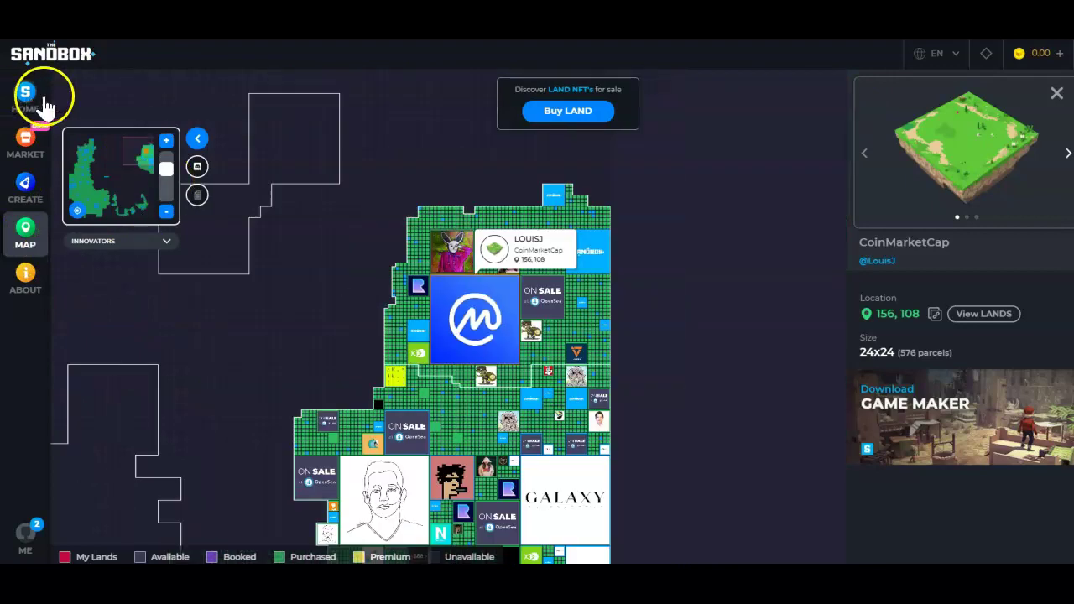
Return home and start creating an avatar from the profile page.
left_click(12, 105)
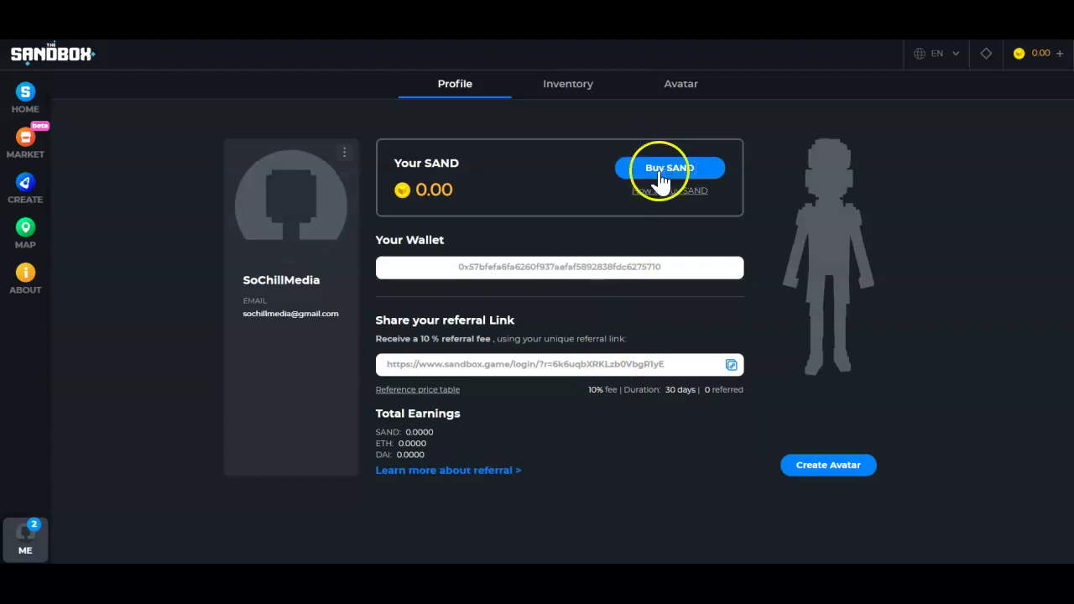
left_click(864, 468)
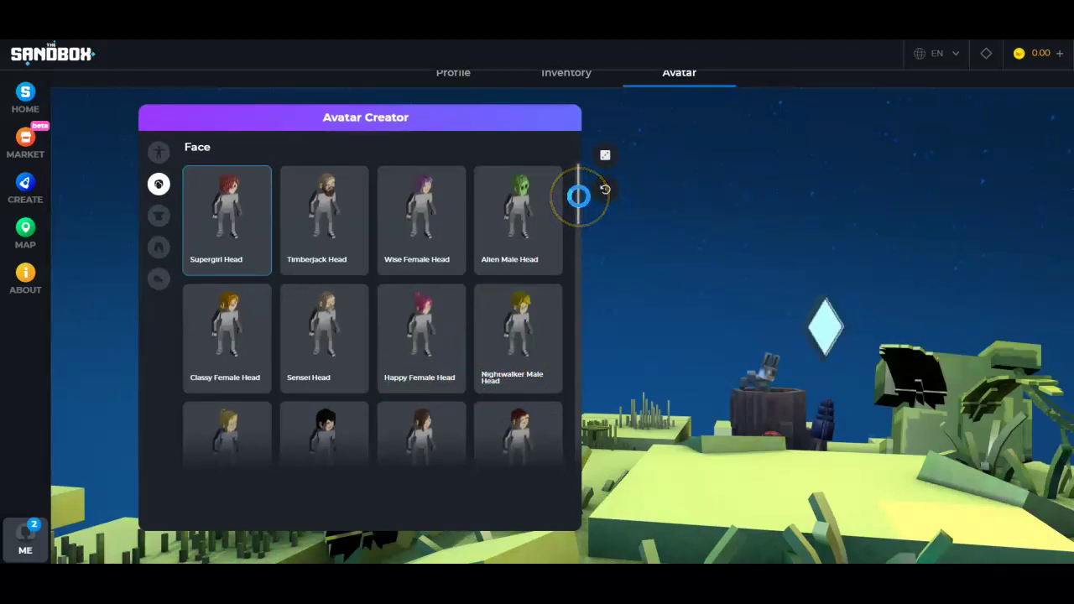
Browse the Face options, try the Fatalitor-1000 Male Head, then choose Partyboy Head.
left_click(569, 297)
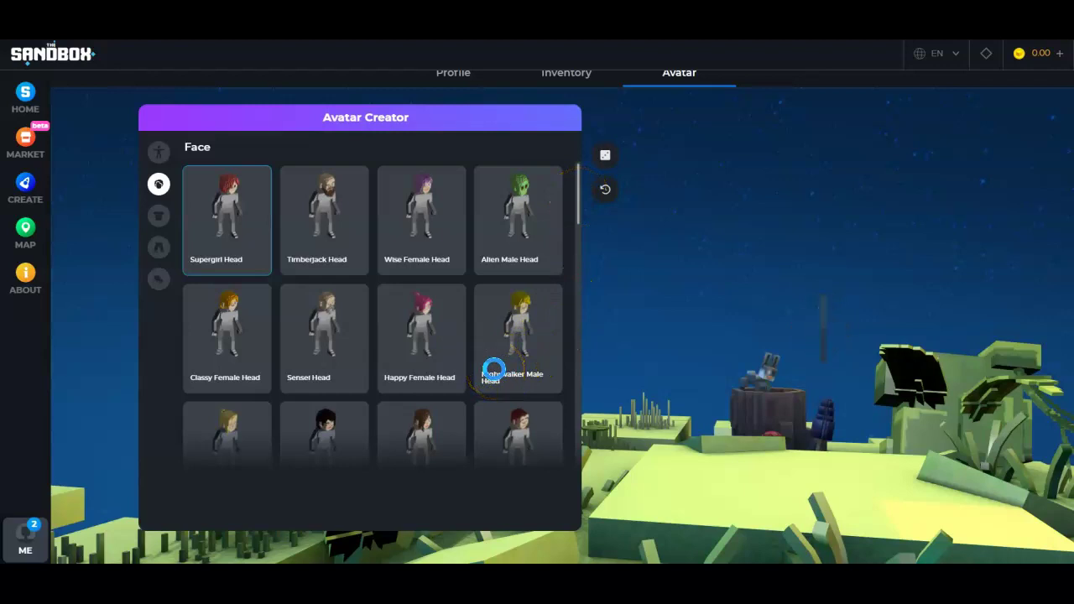
scroll(506, 346, "up", 1)
scroll(506, 346, "down", 1)
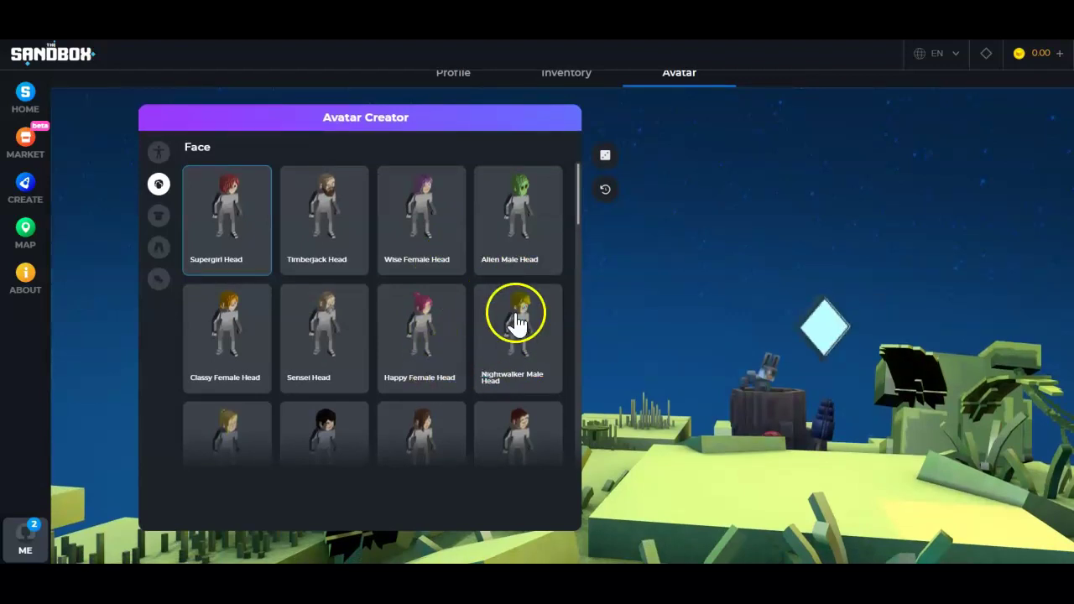
scroll(510, 283, "down", 5)
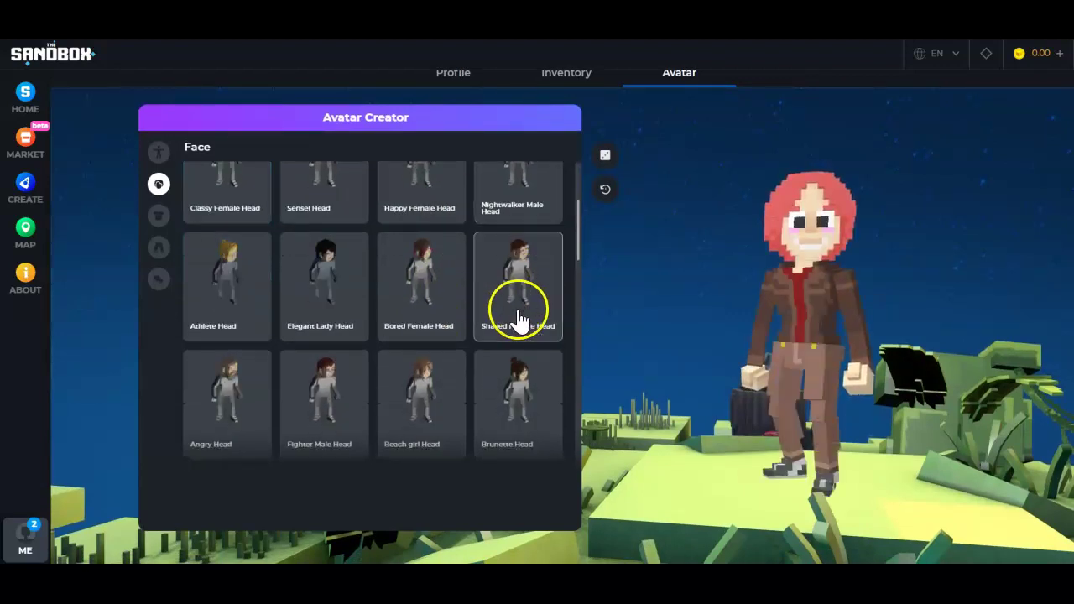
scroll(484, 380, "down", 4)
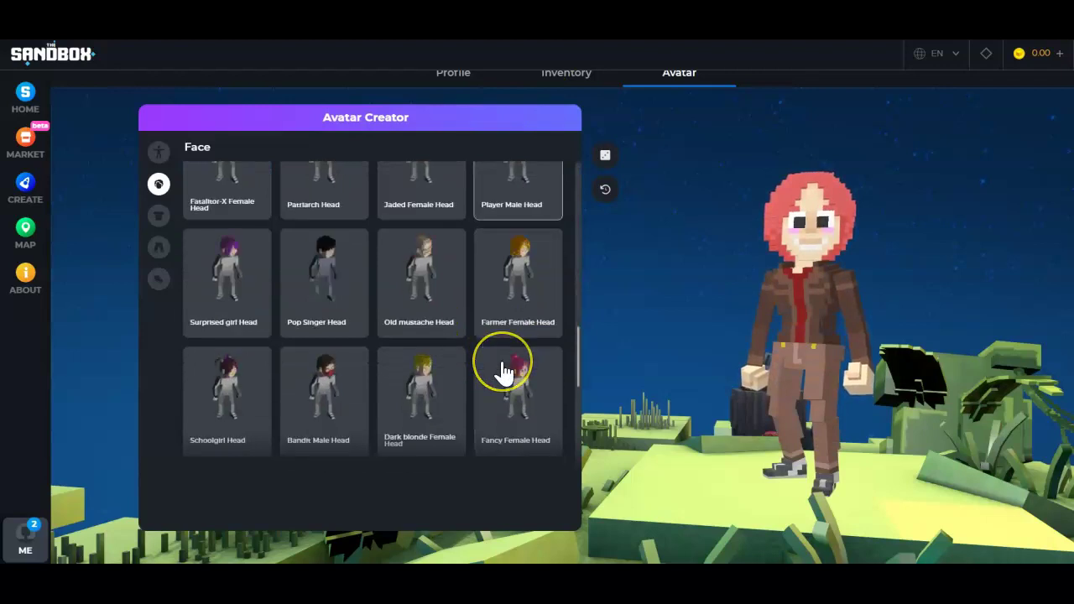
scroll(504, 371, "up", 2)
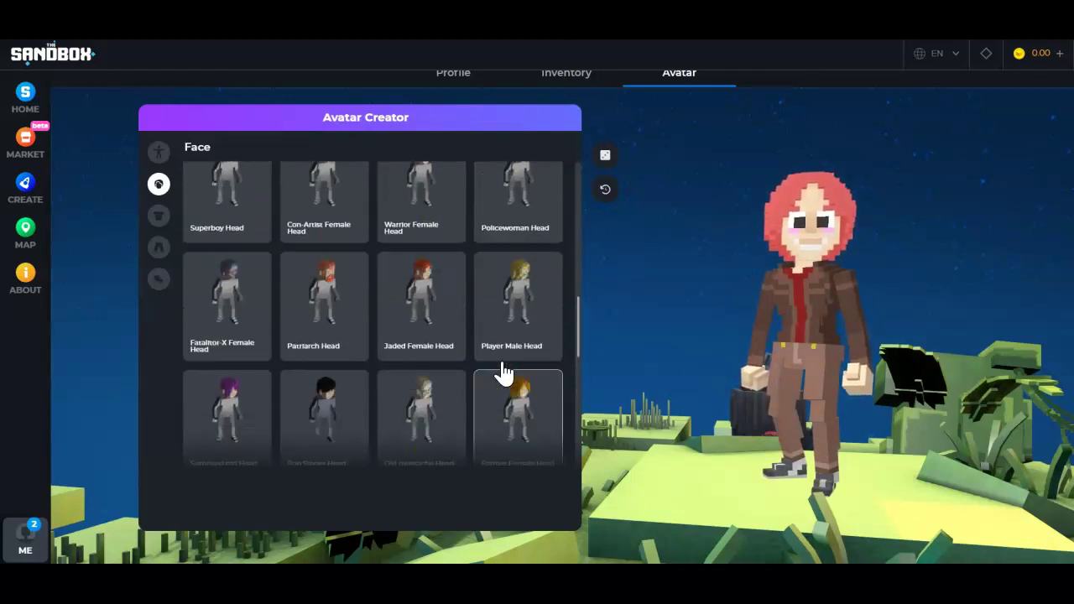
scroll(504, 372, "down", 3)
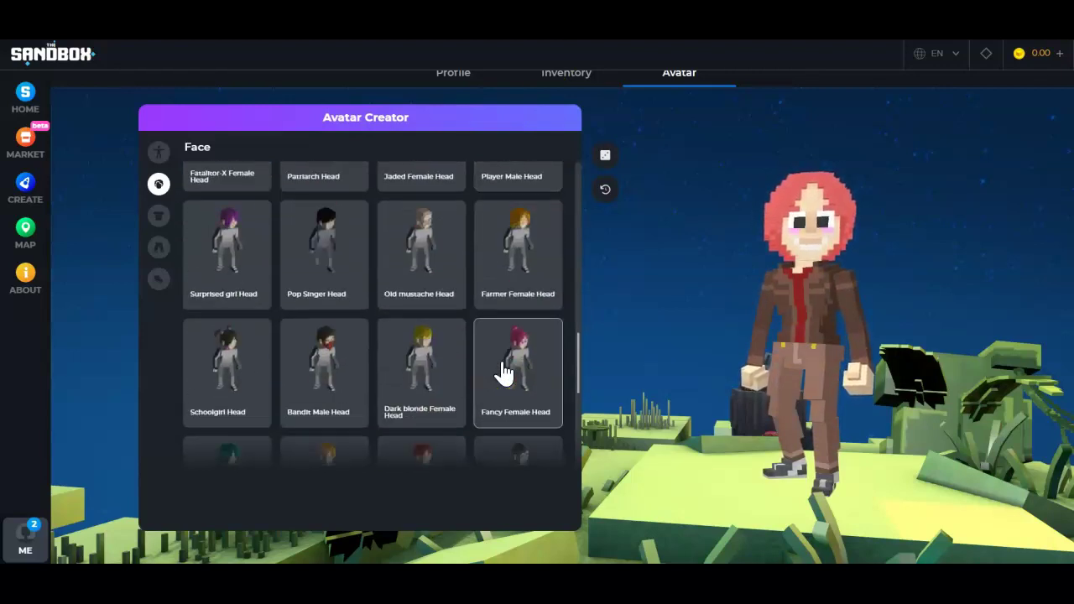
scroll(504, 373, "down", 2)
scroll(503, 373, "down", 1)
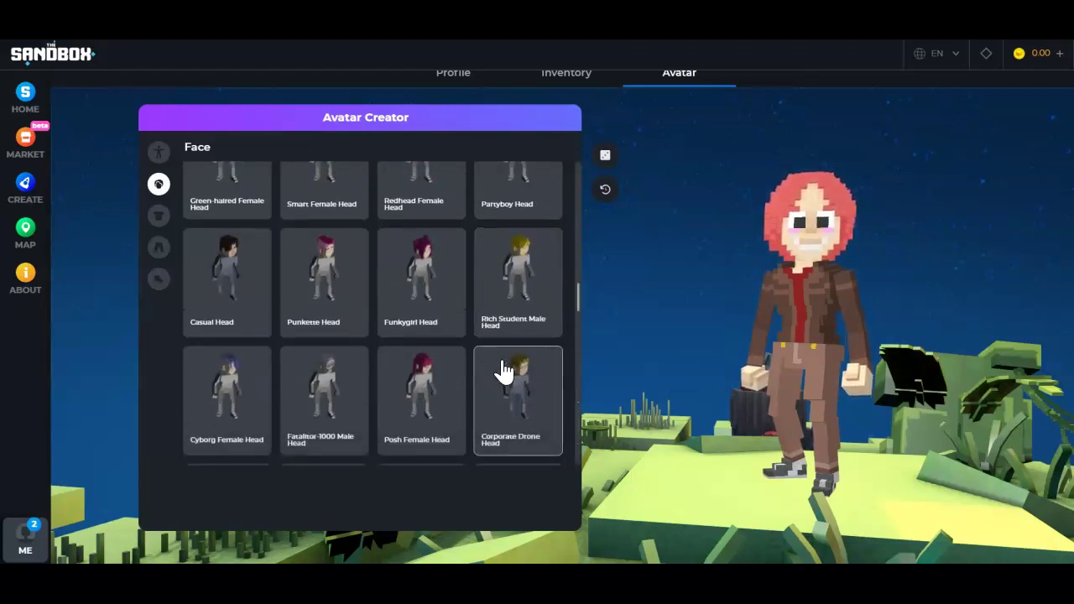
left_click(288, 383)
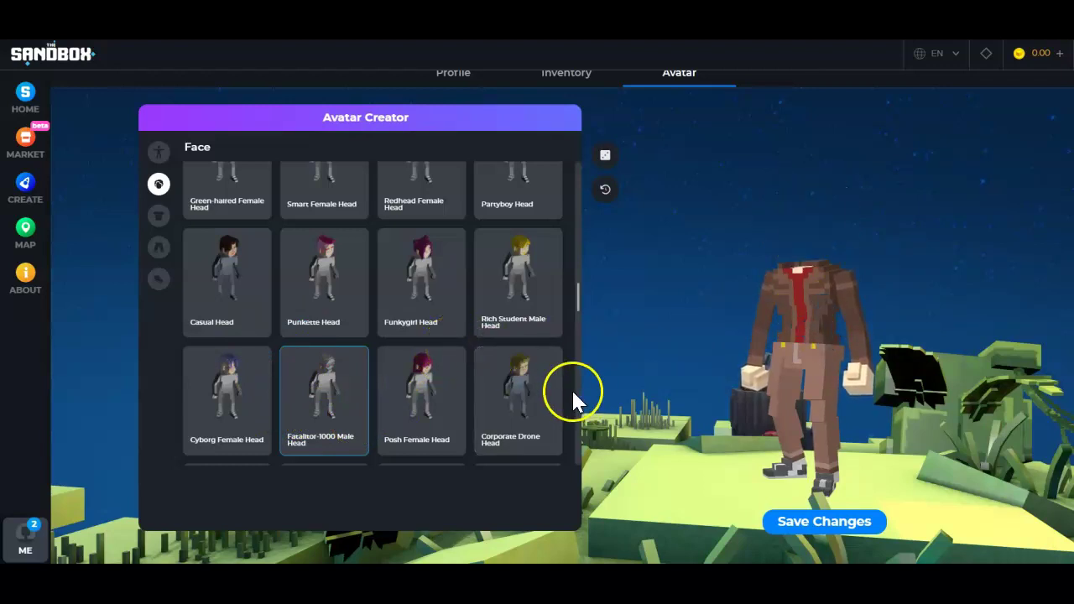
left_click(522, 208)
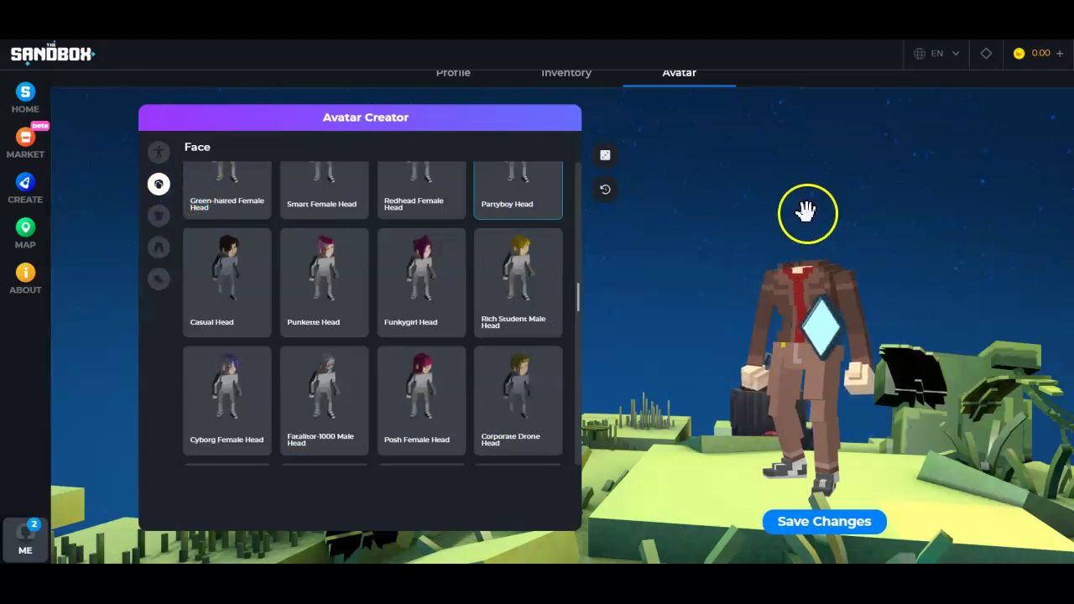
Dress the avatar in the Mod Male Torso shirt.
left_click(158, 217)
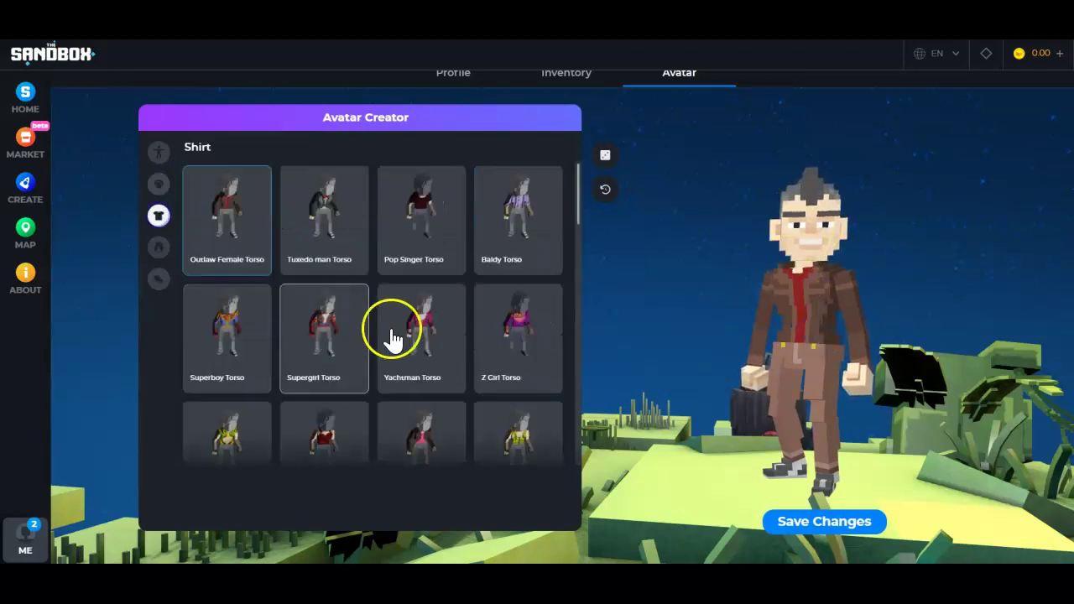
scroll(525, 413, "down", 5)
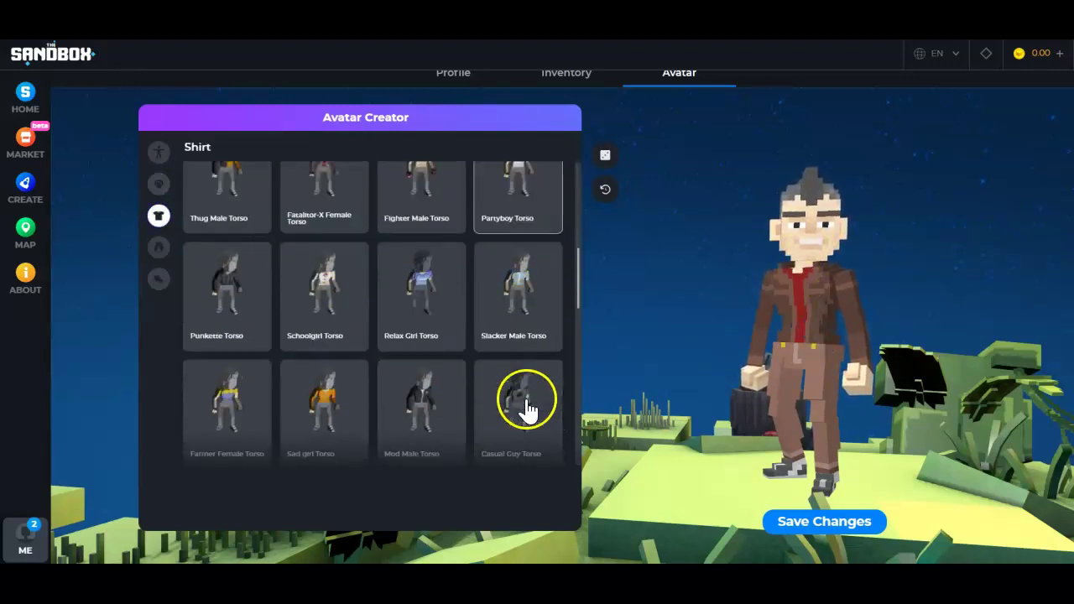
left_click(432, 413)
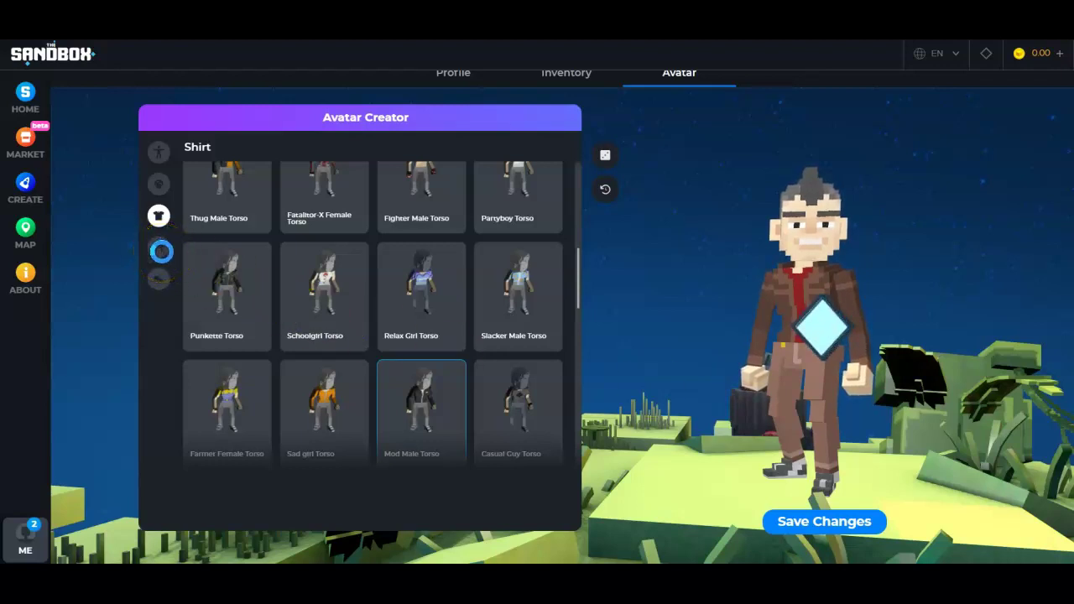
Give the avatar grey patterned legs from the Pants category.
left_click(161, 251)
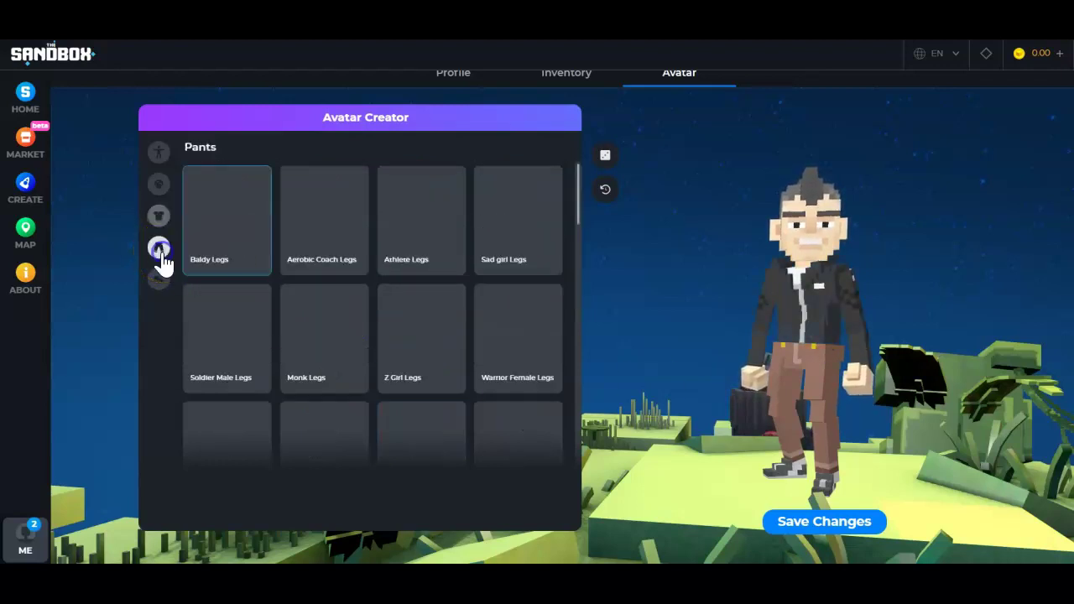
scroll(445, 419, "down", 7)
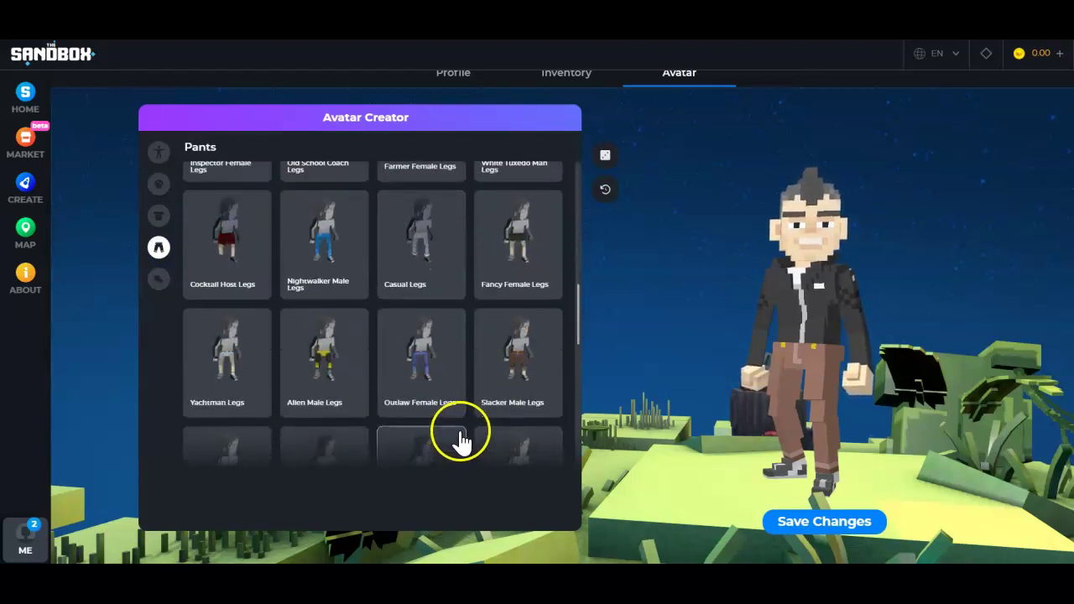
scroll(461, 430, "down", 3)
scroll(463, 428, "down", 2)
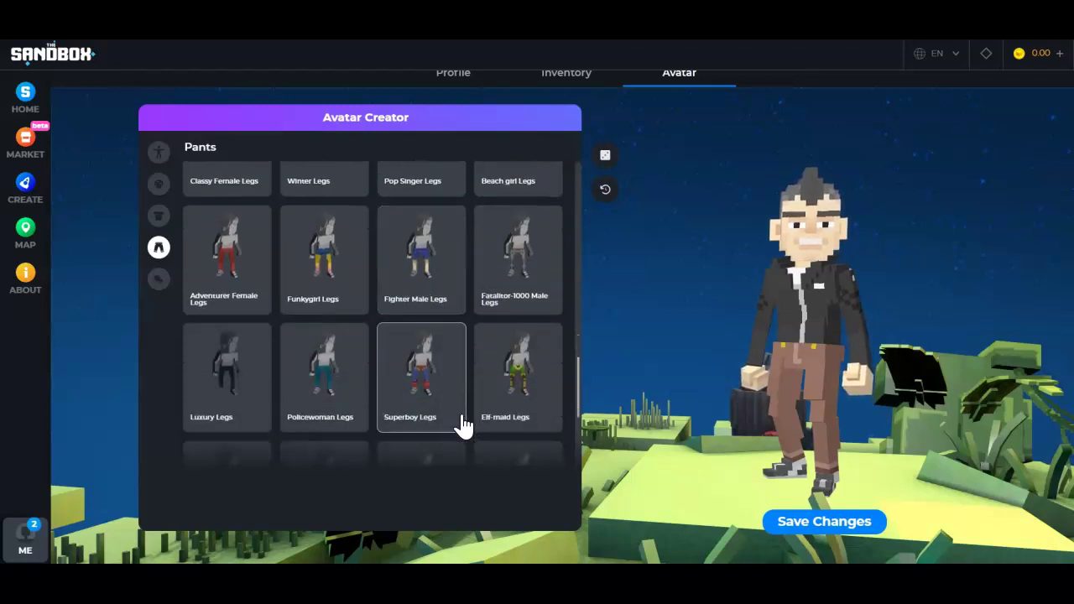
left_click(520, 281)
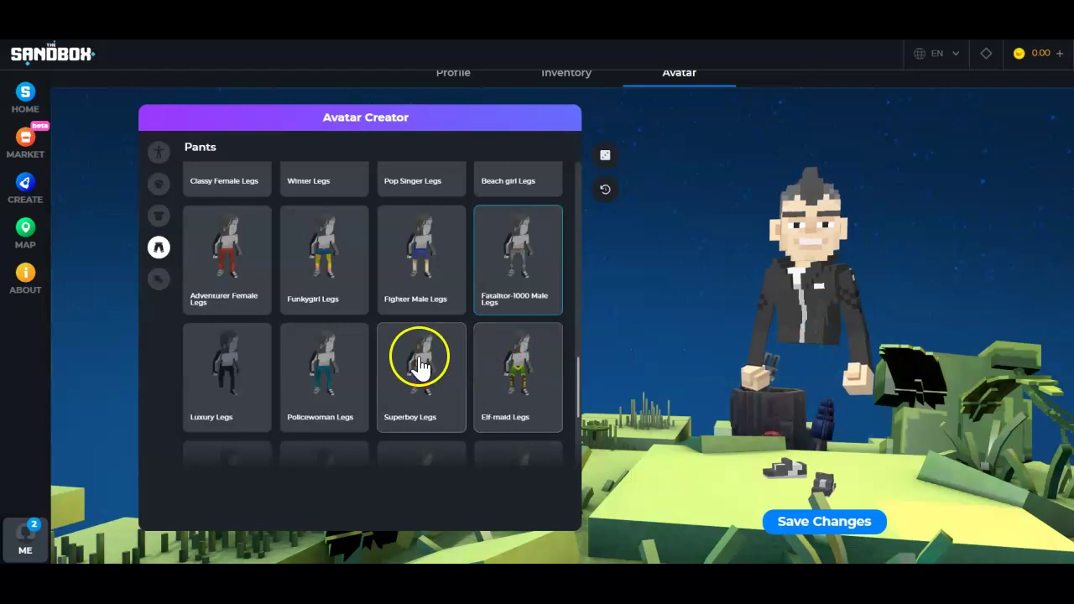
scroll(419, 365, "down", 2)
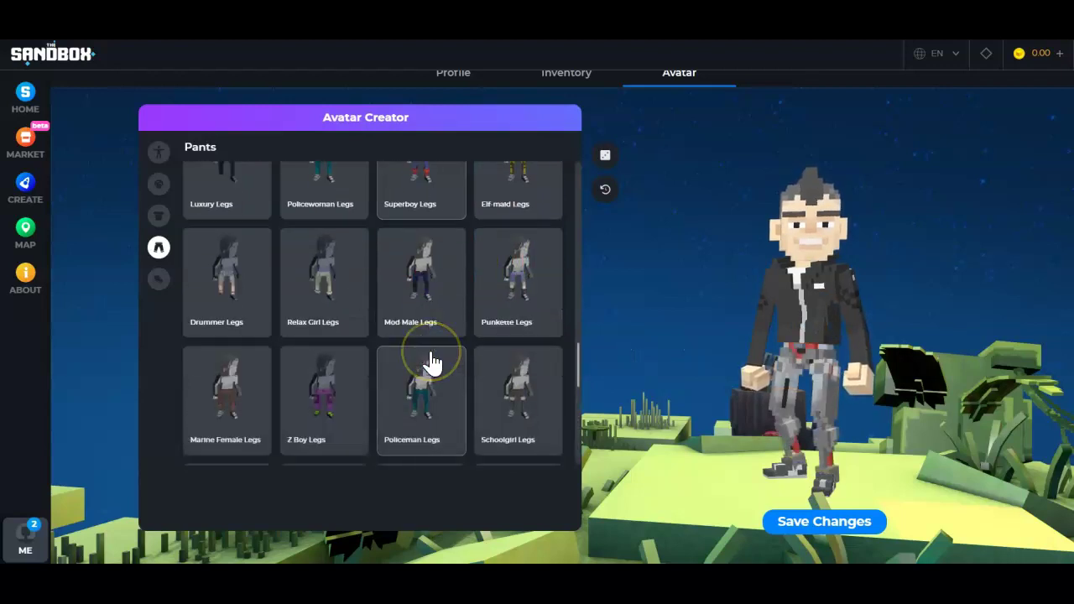
scroll(277, 319, "up", 2)
Browse the Shoes and Predesigned outfits, then continue to the Game Maker page.
left_click(159, 278)
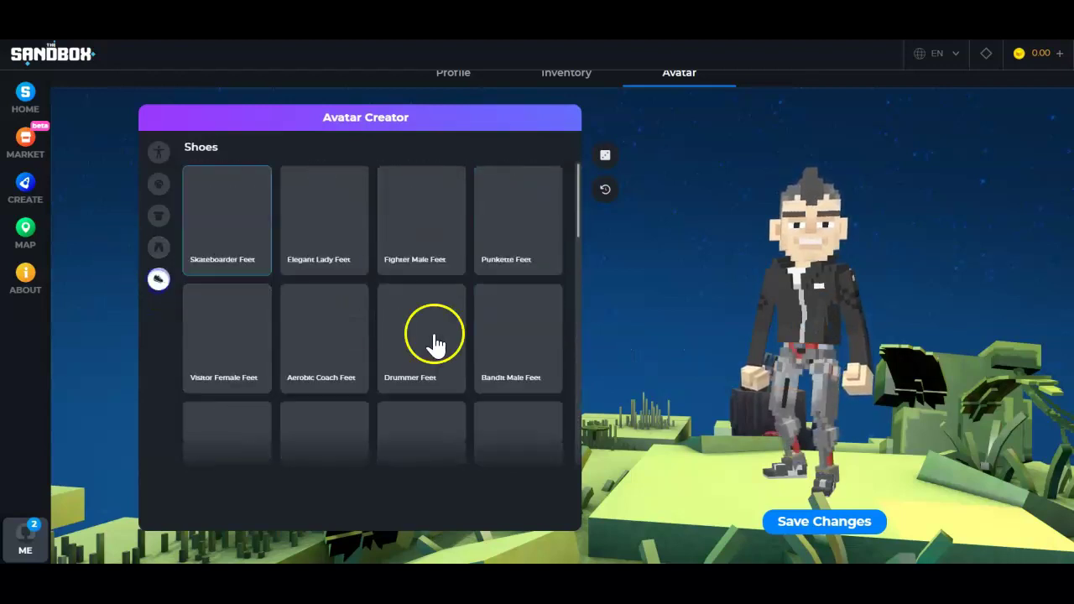
scroll(383, 378, "down", 5)
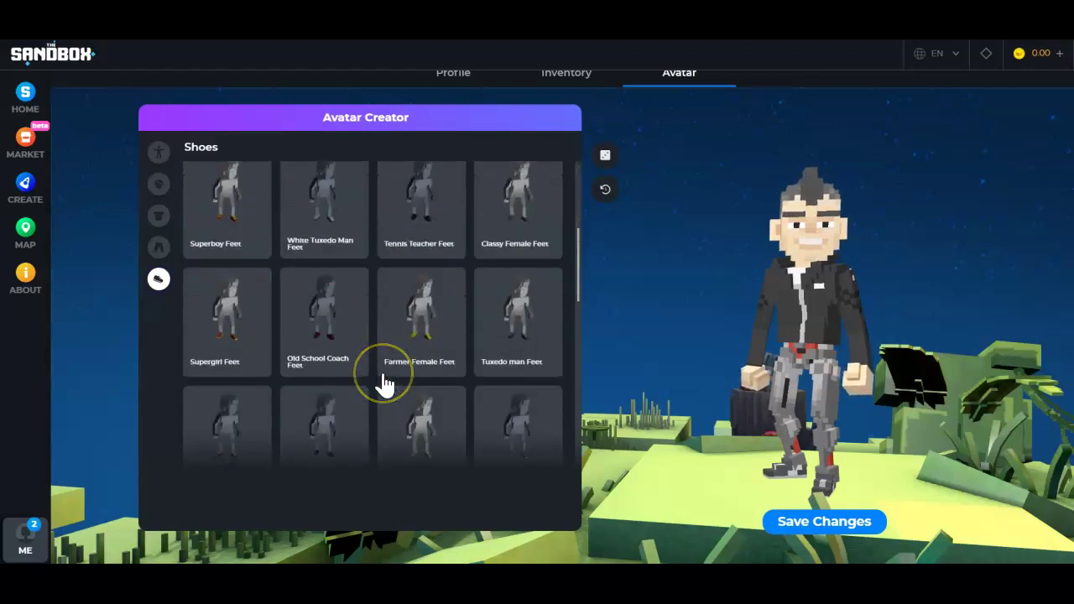
scroll(383, 384, "down", 3)
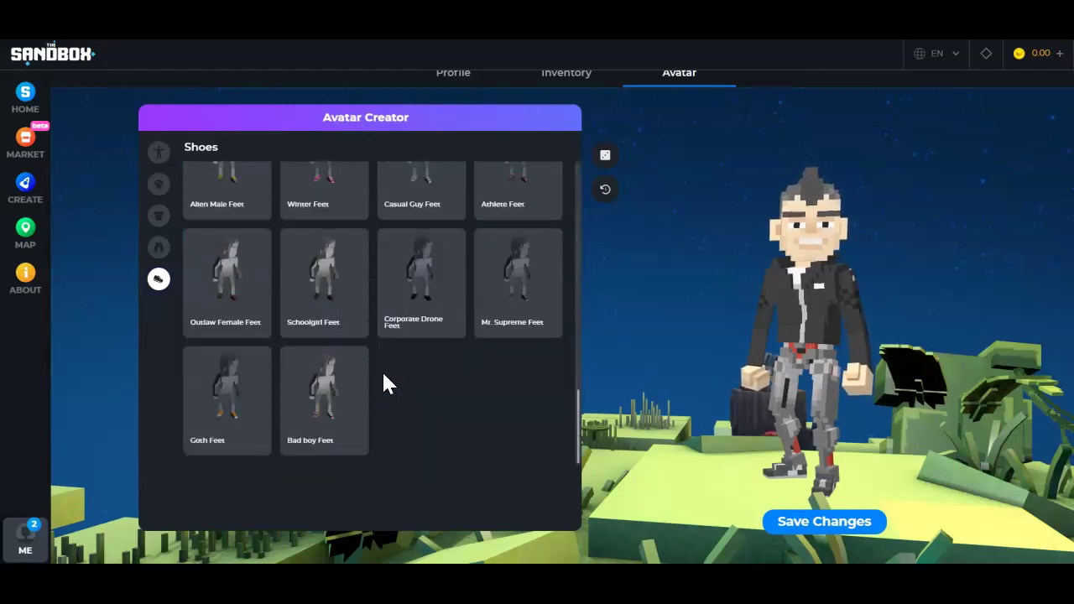
scroll(263, 311, "up", 8)
left_click(160, 154)
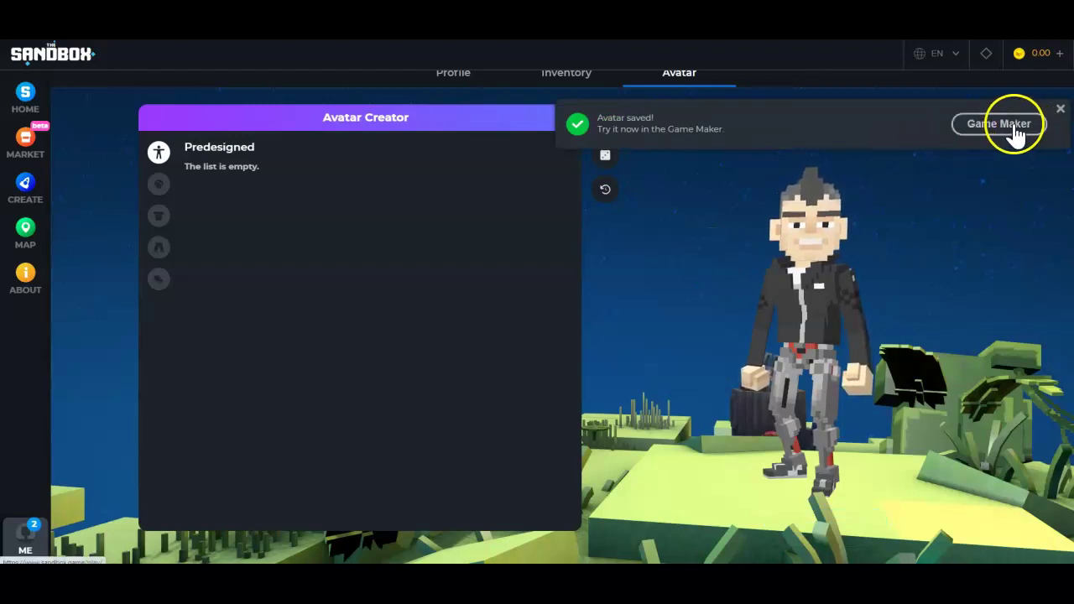
left_click(998, 124)
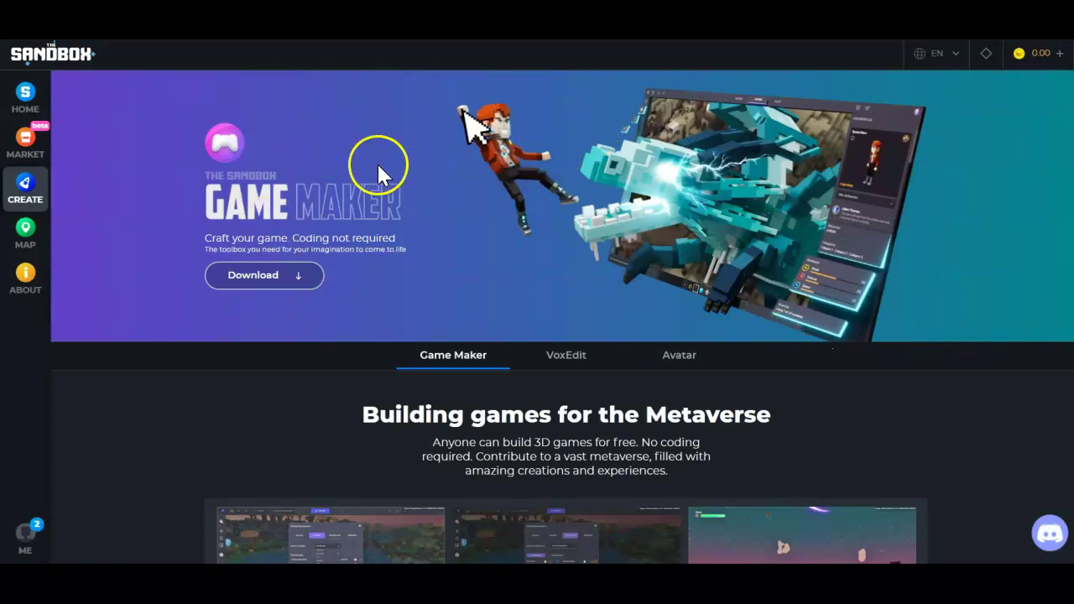
scroll(386, 266, "down", 3)
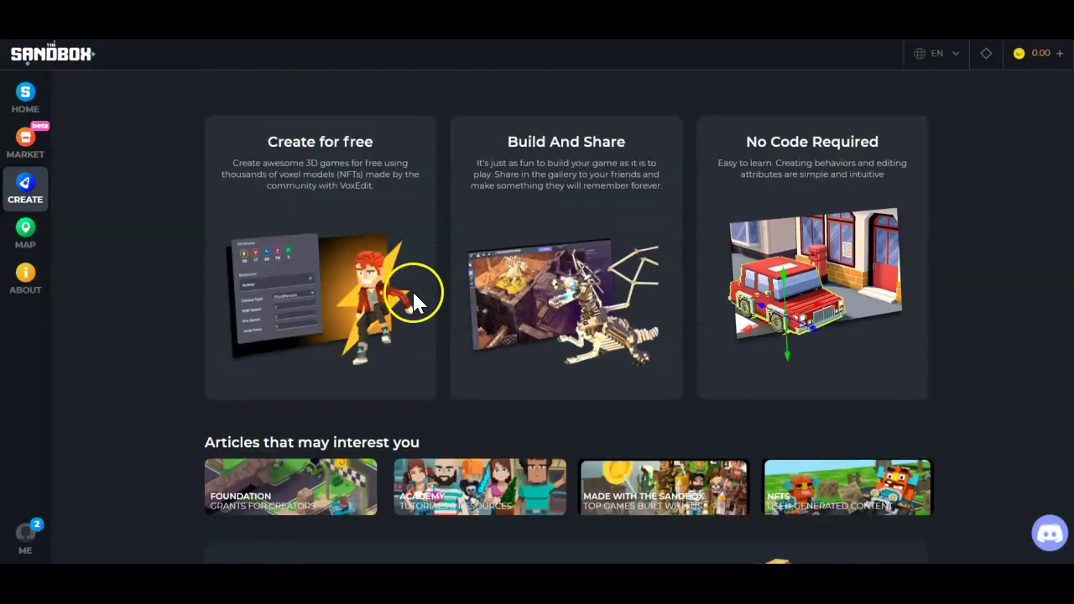
scroll(411, 289, "up", 1)
scroll(410, 297, "down", 2)
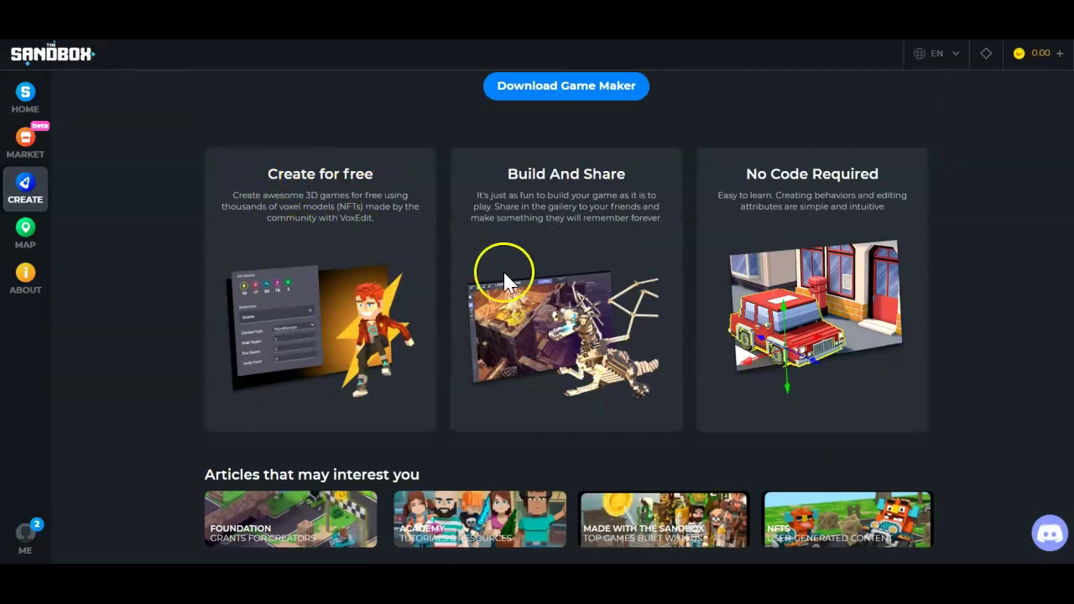
scroll(772, 276, "down", 3)
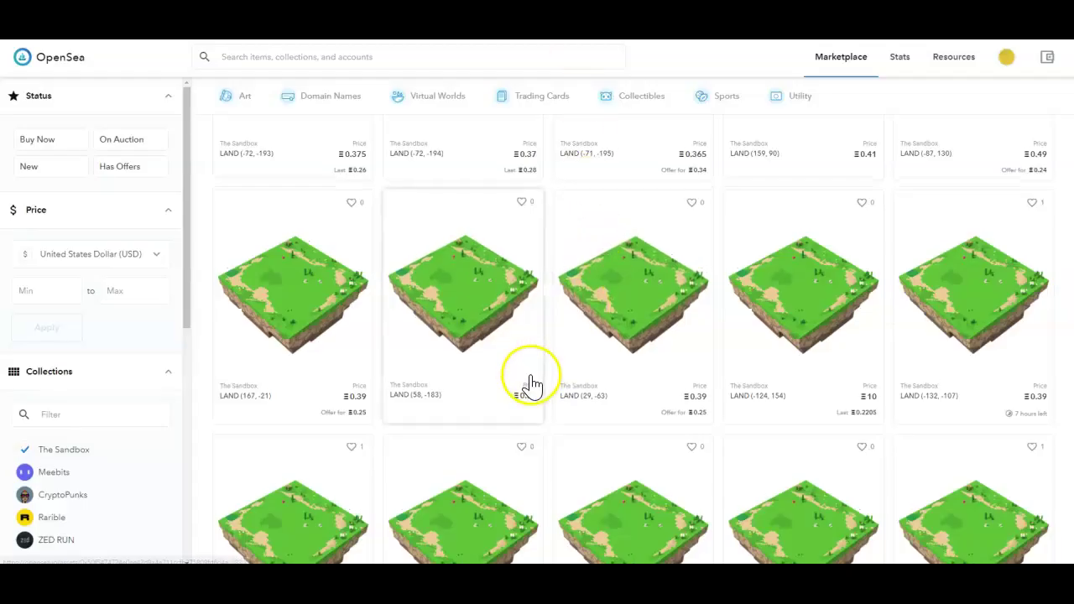
scroll(527, 383, "down", 5)
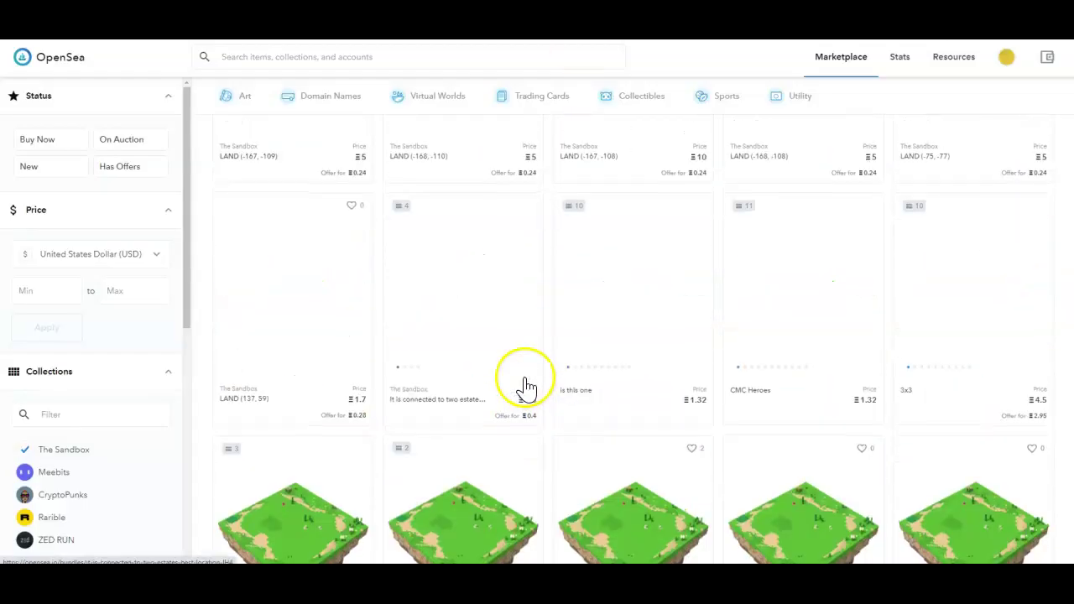
Remove the Land filter and open the Rabbit - Chinese Zodiac listing on OpenSea.
scroll(526, 391, "up", 15)
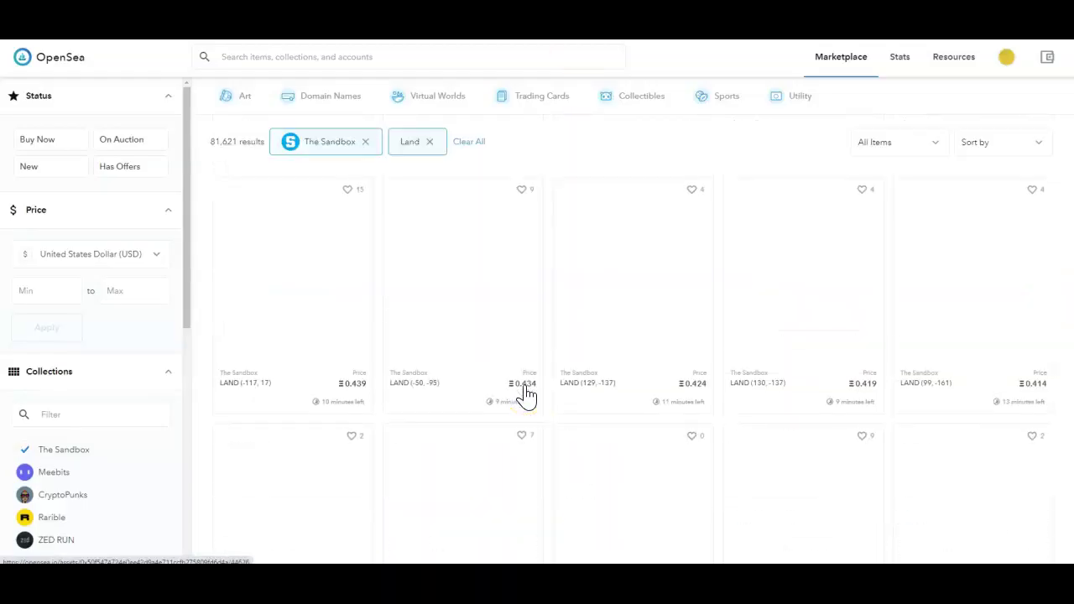
left_click(429, 141)
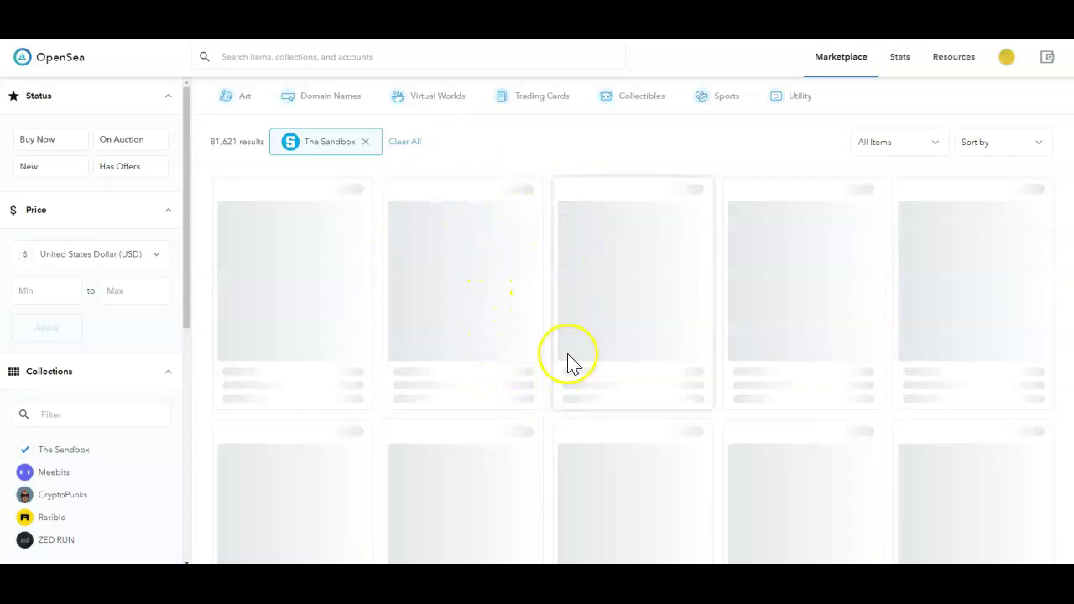
scroll(520, 319, "down", 2)
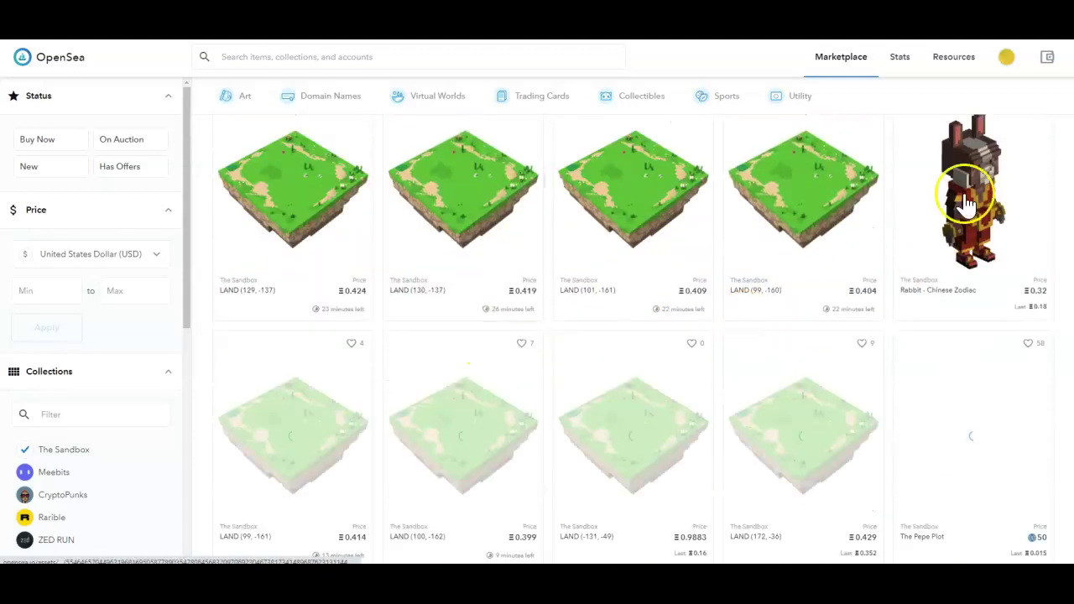
left_click(983, 205)
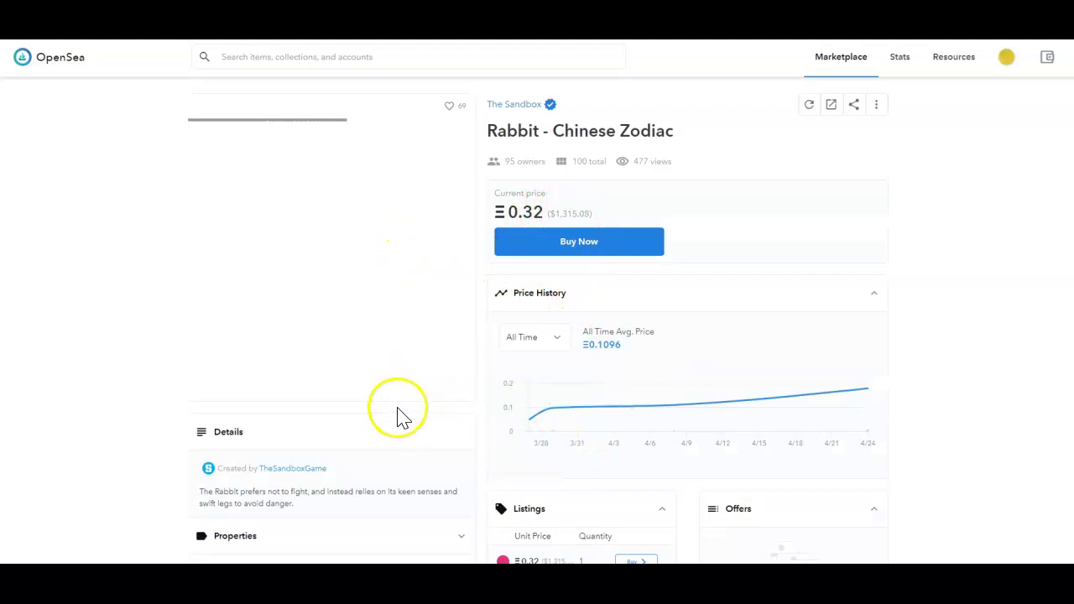
Expand the Rabbit - Chinese Zodiac properties and review its Ξ0.32 listing.
scroll(350, 409, "down", 2)
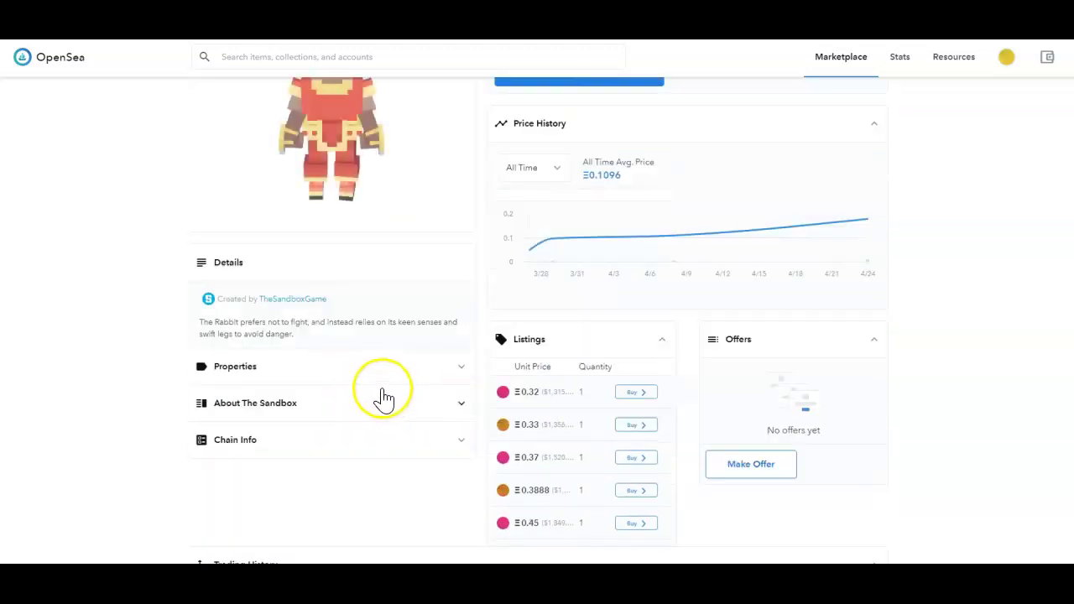
left_click(429, 363)
scroll(448, 445, "up", 2)
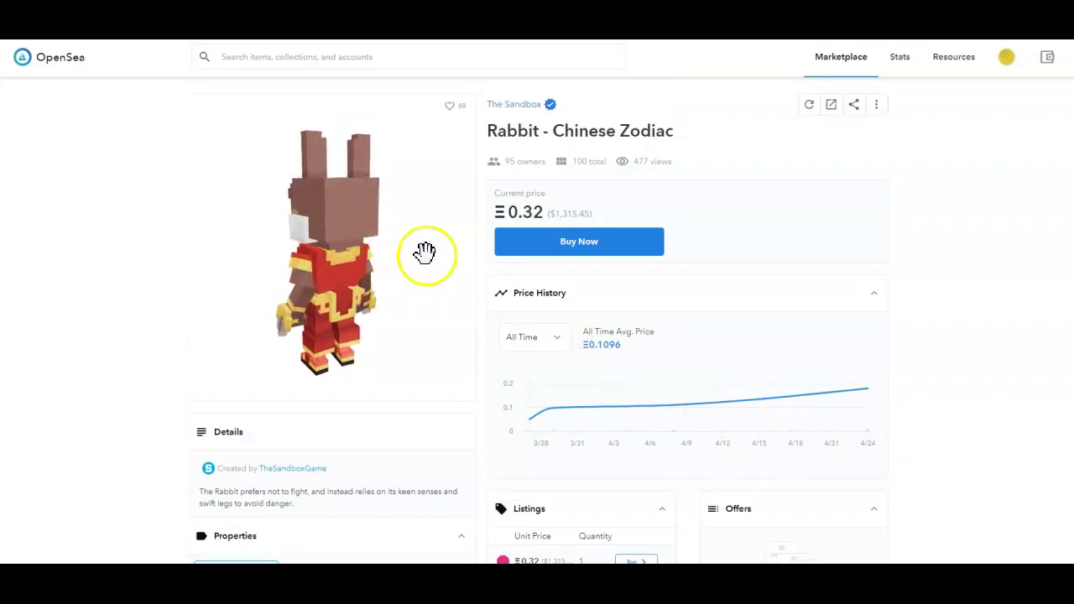
mouse_move(559, 431)
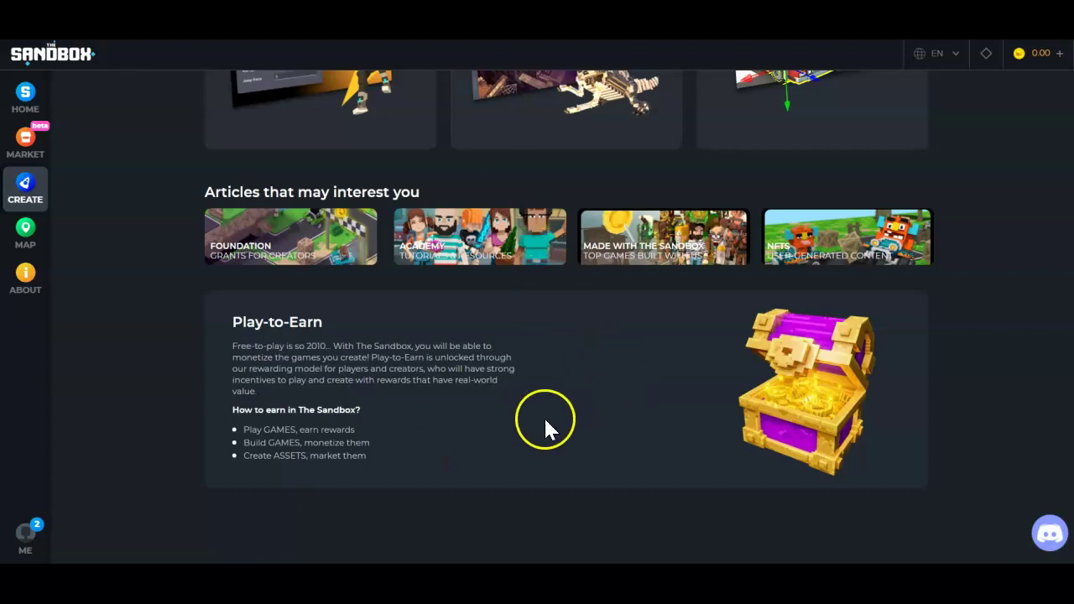
scroll(582, 316, "up", 15)
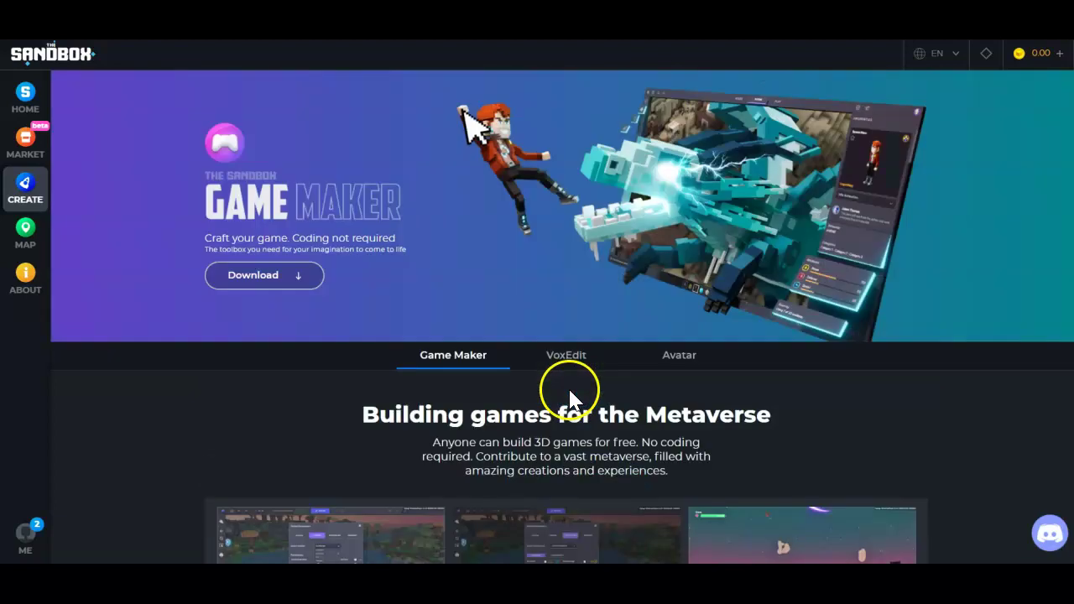
Save the Windows Game Maker as TSB-GM-WIN.zip and close the download window.
left_click(260, 277)
left_click(495, 304)
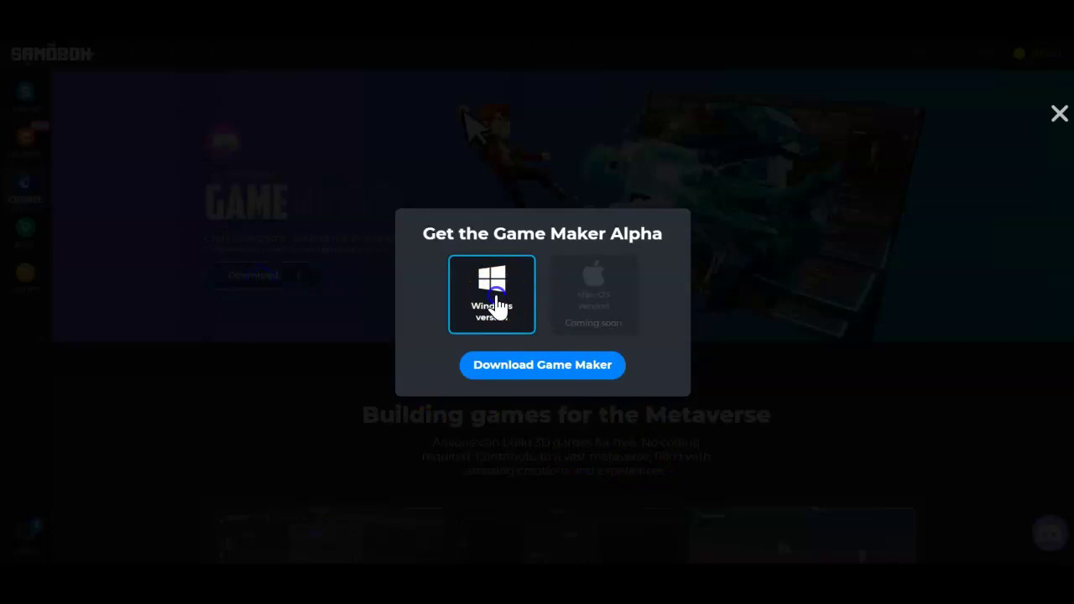
left_click(566, 373)
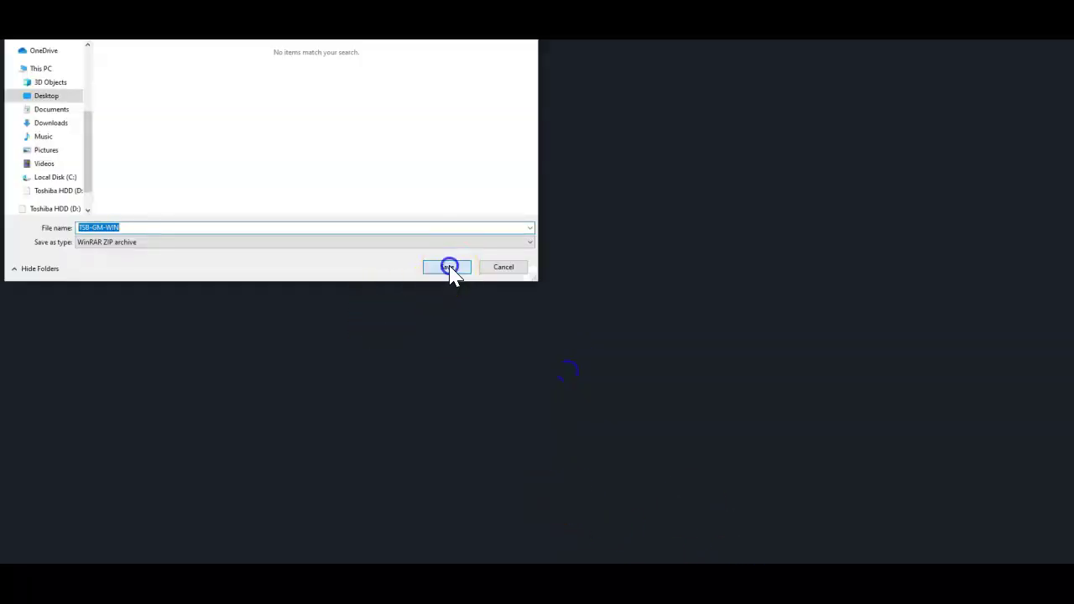
left_click(449, 267)
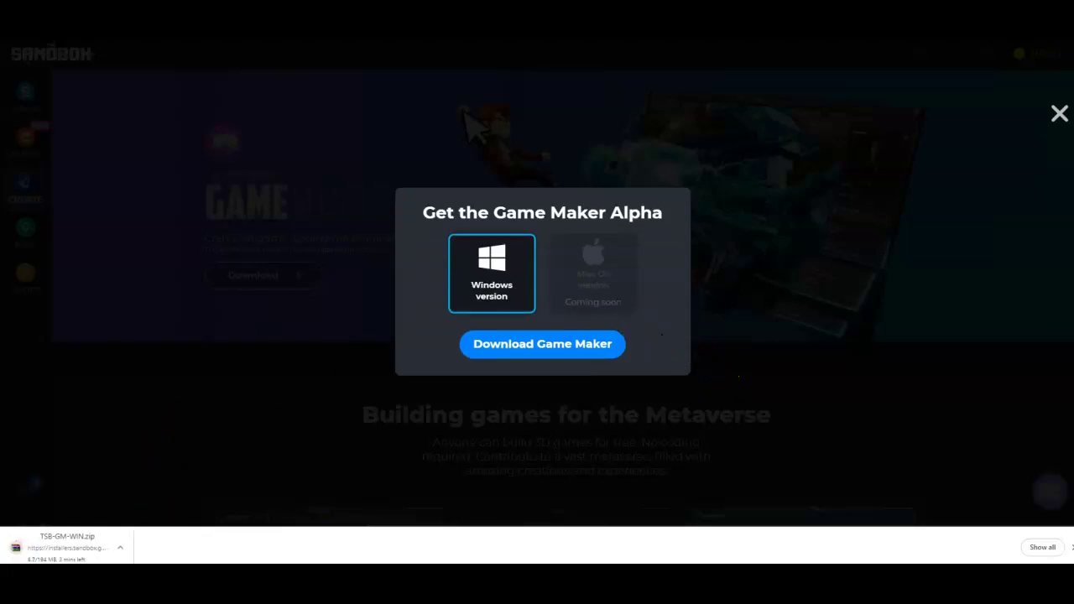
key("ctrl+Tab")
key("ctrl+shift+Tab")
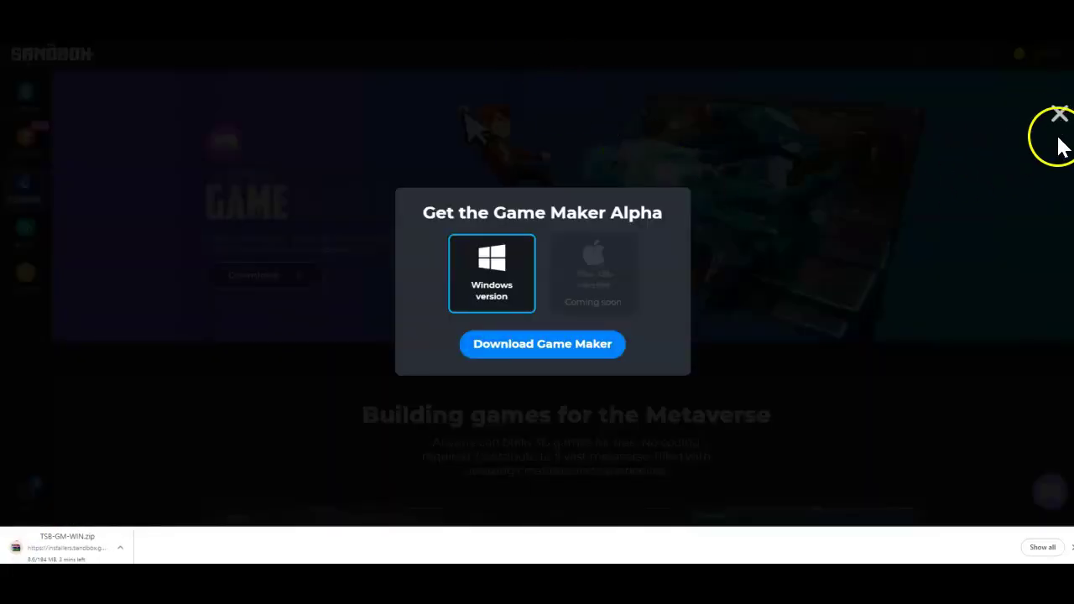
left_click(1059, 115)
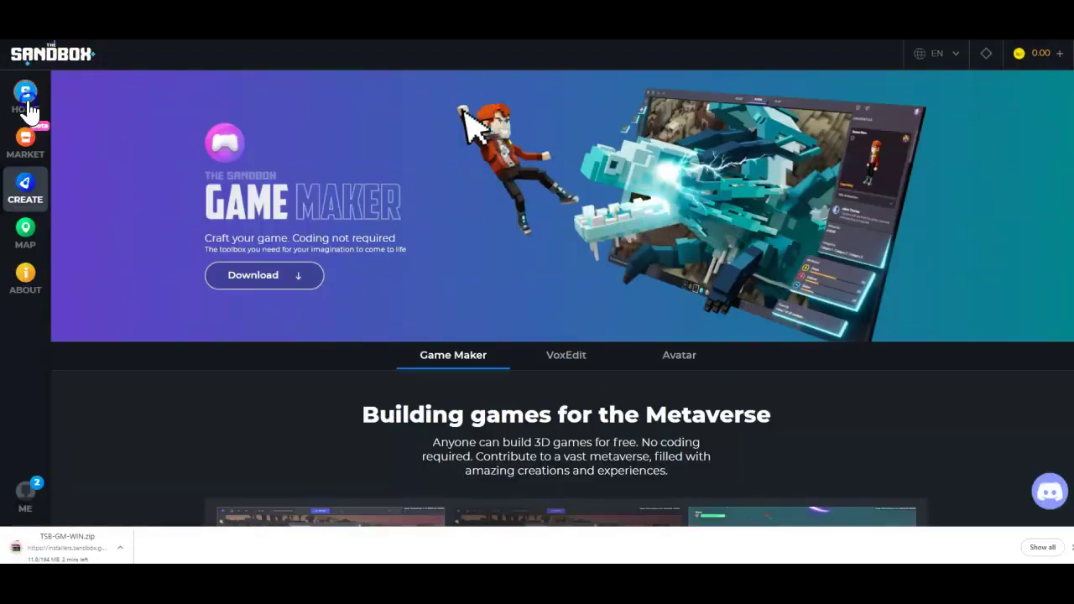
Pre-register for the Mushroom Mania game experience from the home page.
left_click(27, 99)
scroll(738, 357, "down", 4)
scroll(696, 352, "down", 2)
scroll(504, 362, "up", 2)
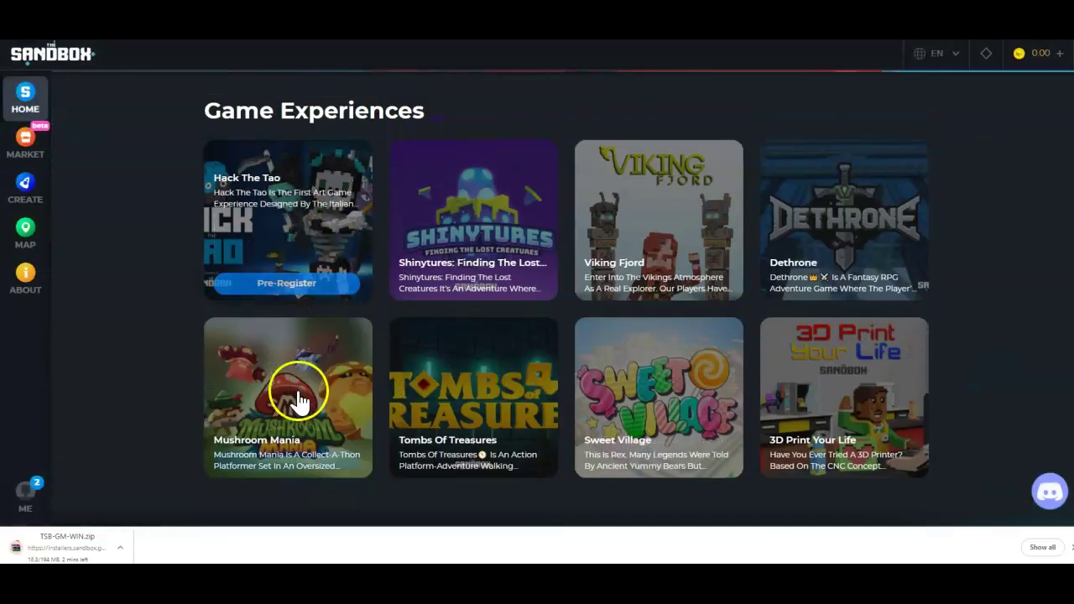
left_click(287, 462)
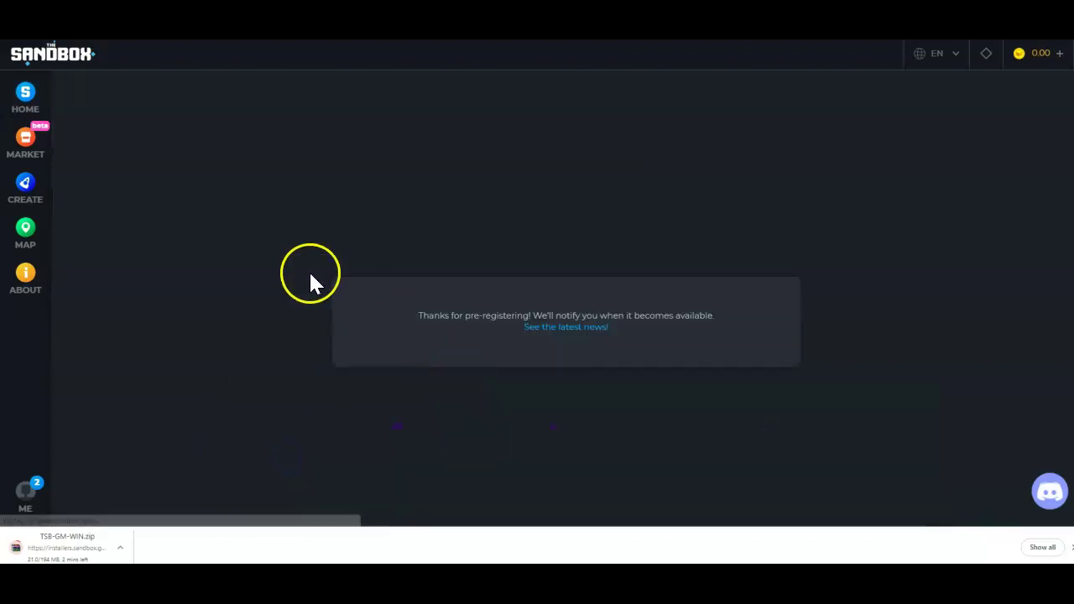
Return to the home page and scroll down to its NFTs section.
left_click(39, 120)
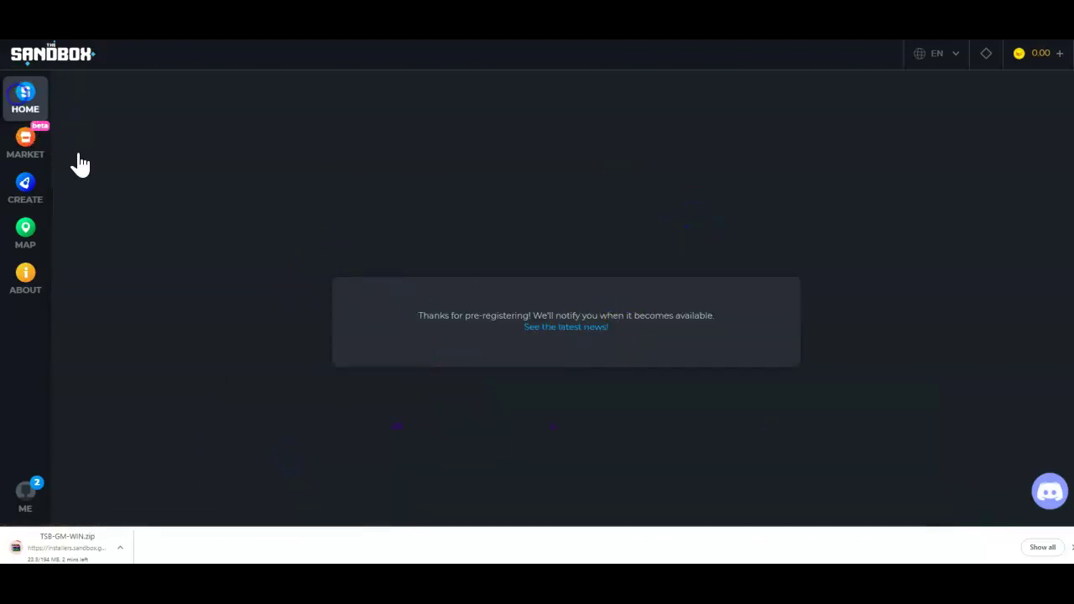
scroll(654, 395, "down", 4)
scroll(659, 398, "down", 5)
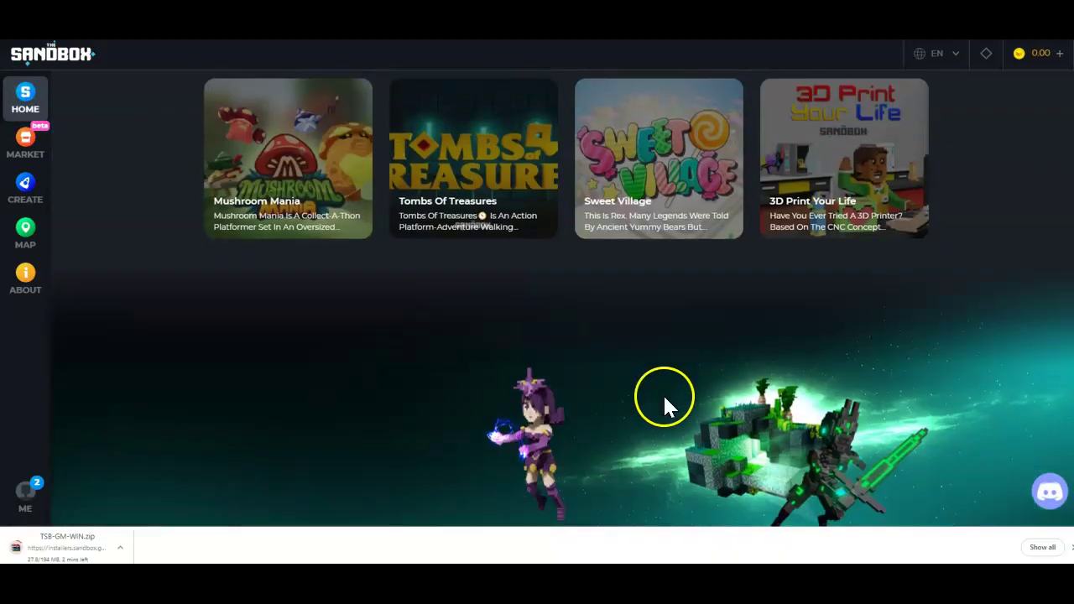
scroll(643, 400, "up", 2)
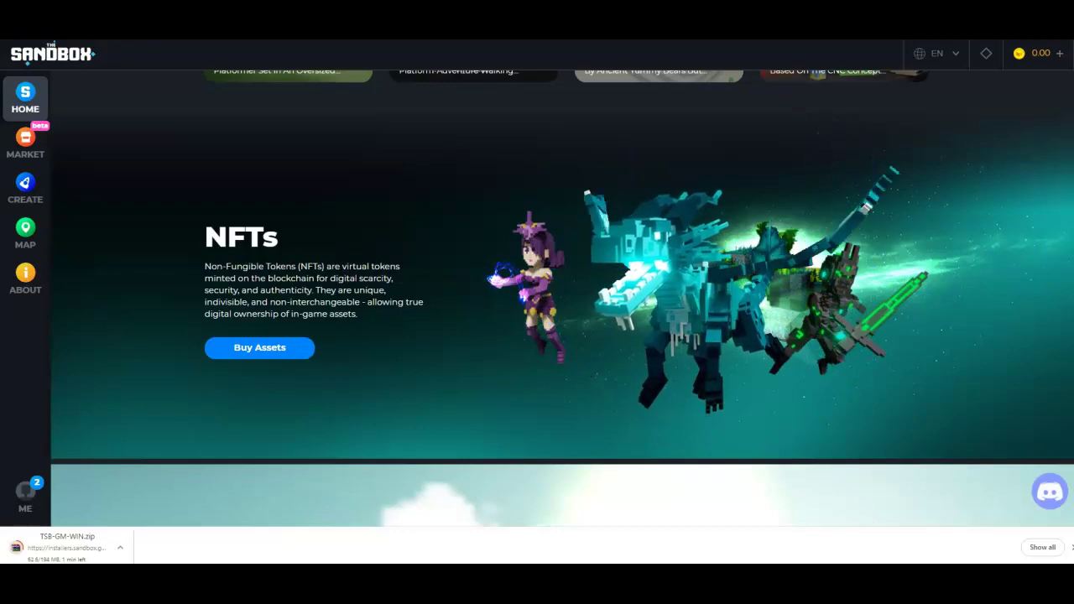
Load 'meta' in a new browser tab, then switch to the Google 'best selling video games' results.
key("ctrl+t")
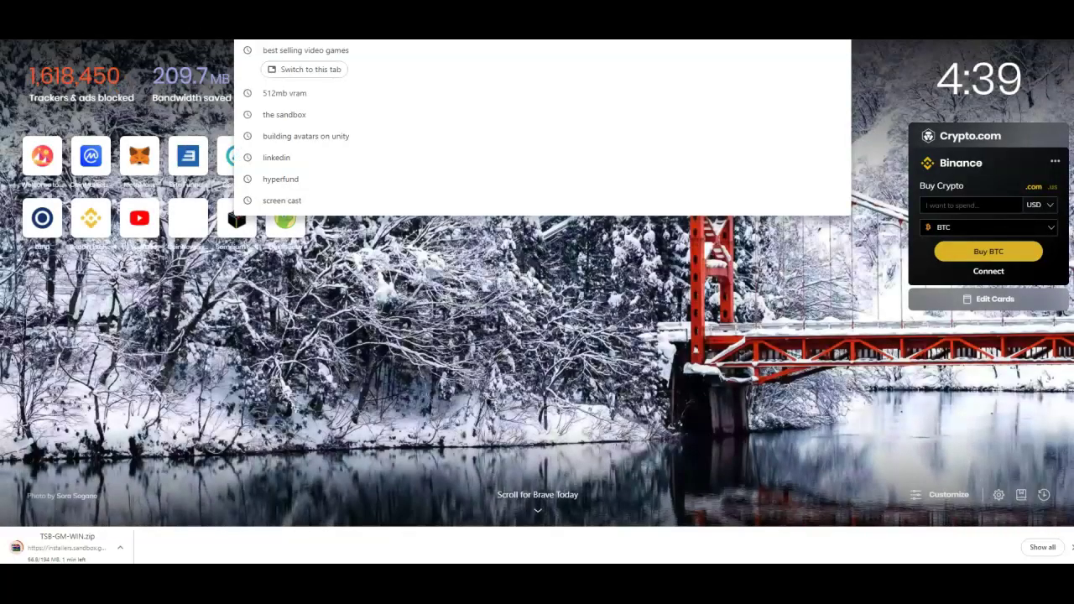
type("meta")
key("Return")
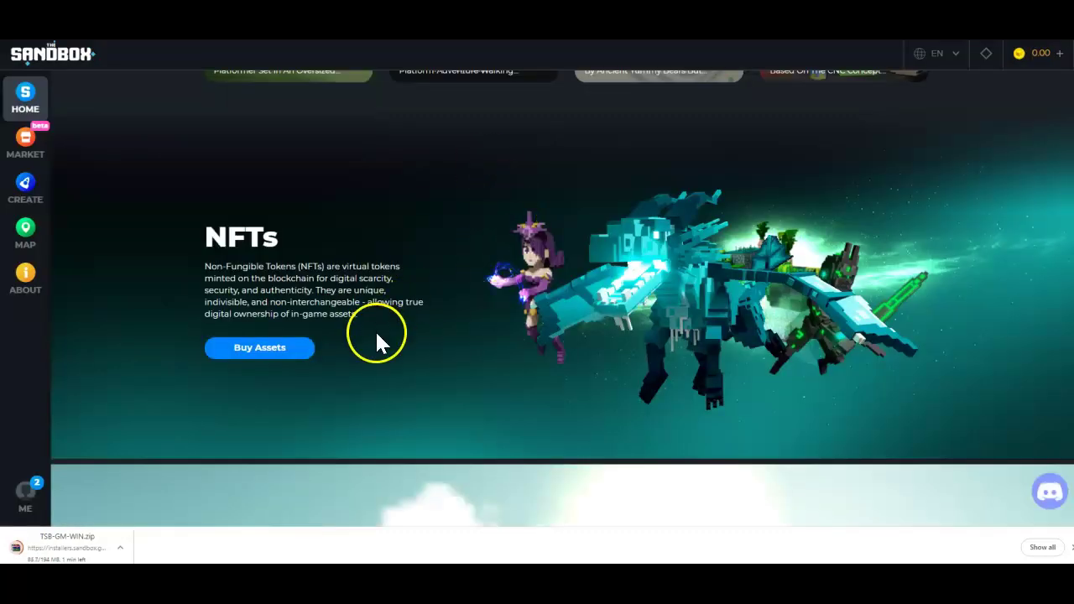
scroll(503, 354, "down", 5)
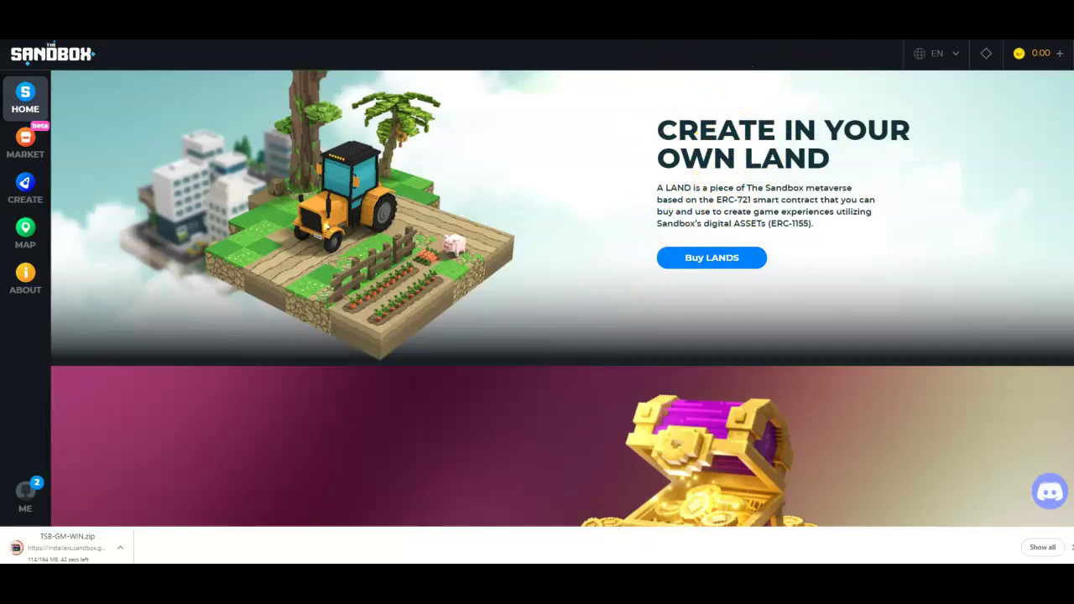
key("ctrl+shift+Tab")
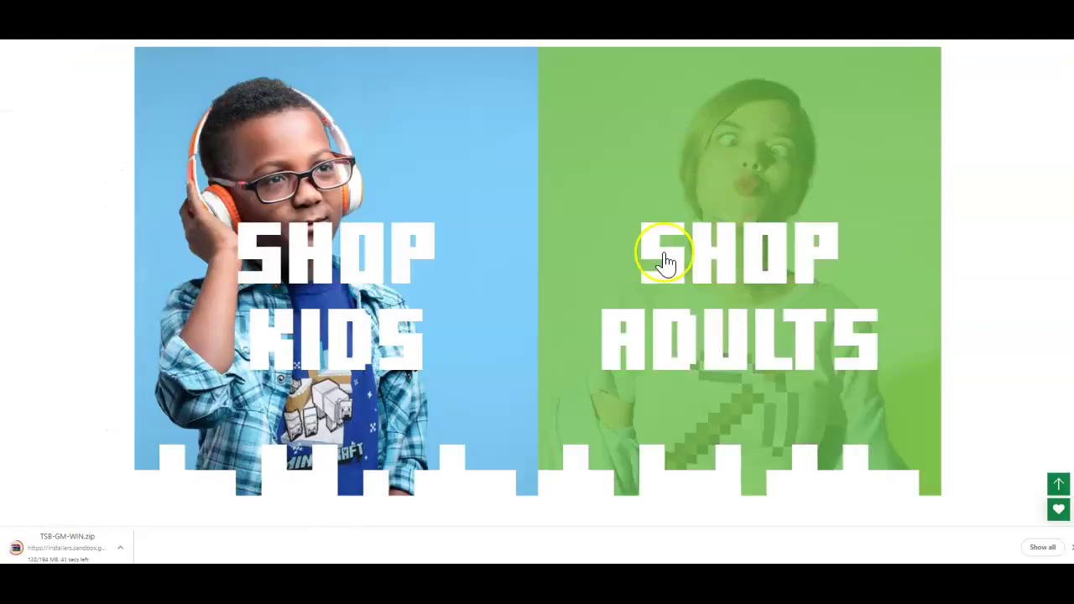
Scroll through the official Minecraft shop page.
scroll(671, 332, "up", 10)
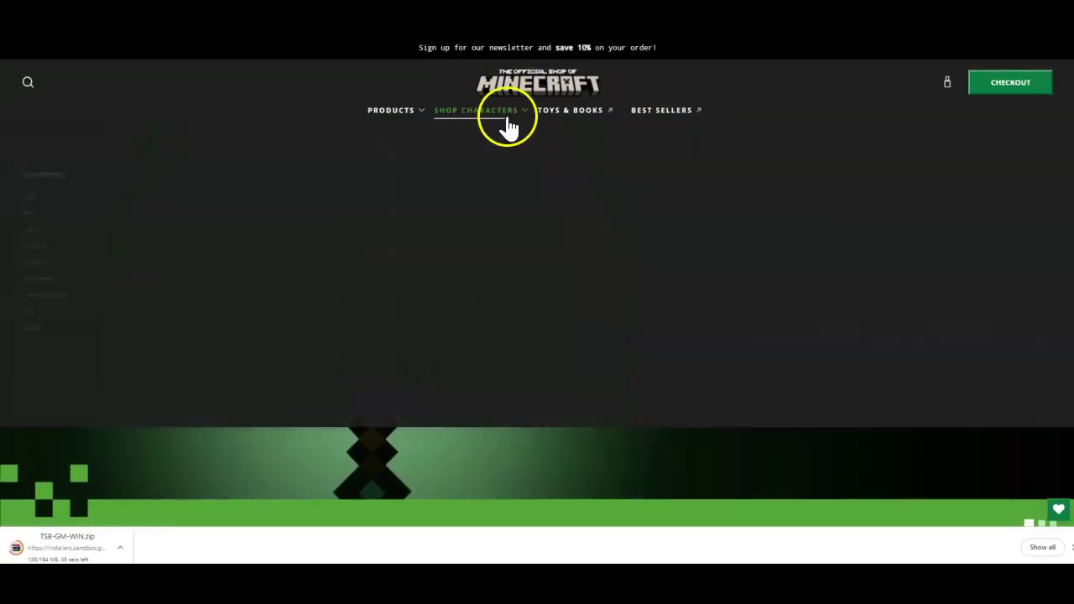
mouse_move(386, 115)
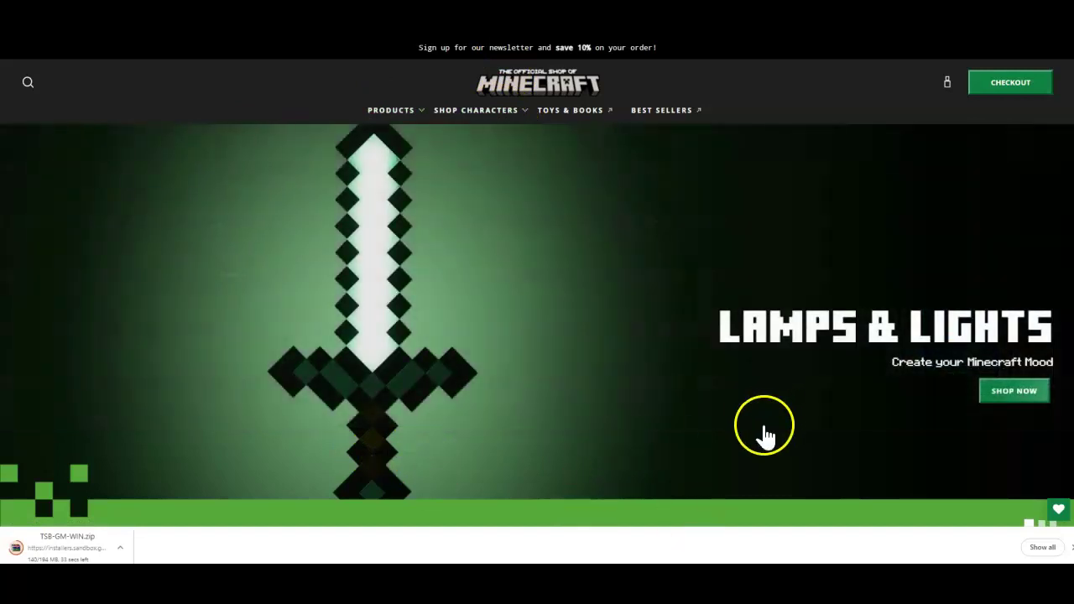
scroll(651, 438, "down", 5)
scroll(650, 436, "down", 6)
scroll(479, 311, "up", 3)
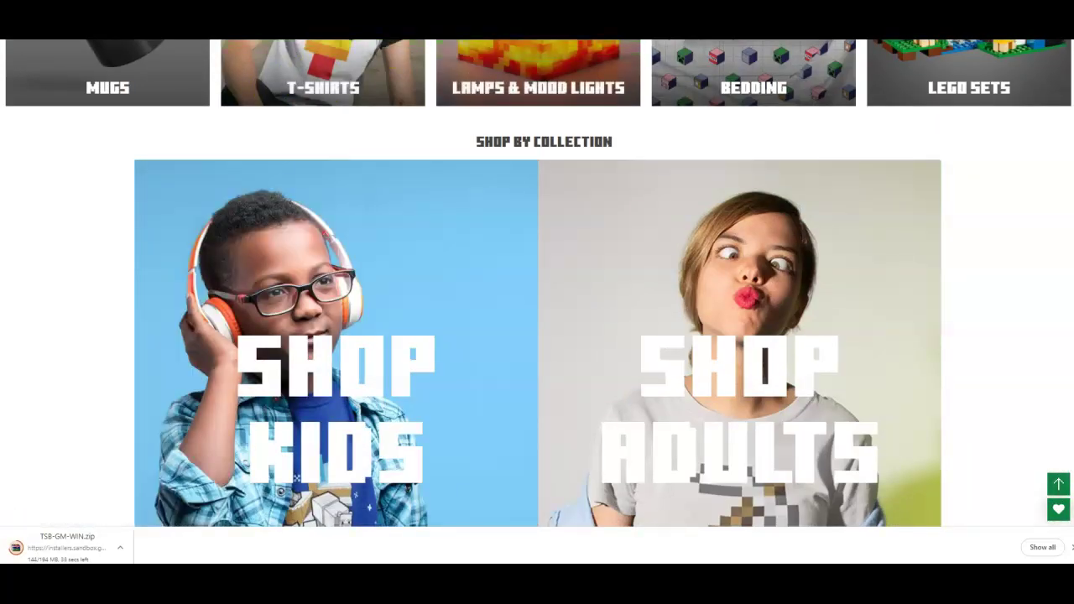
Go back to the Minecraft.net home page and browse its Dungeons and Realms Plus promos.
key("alt+Left")
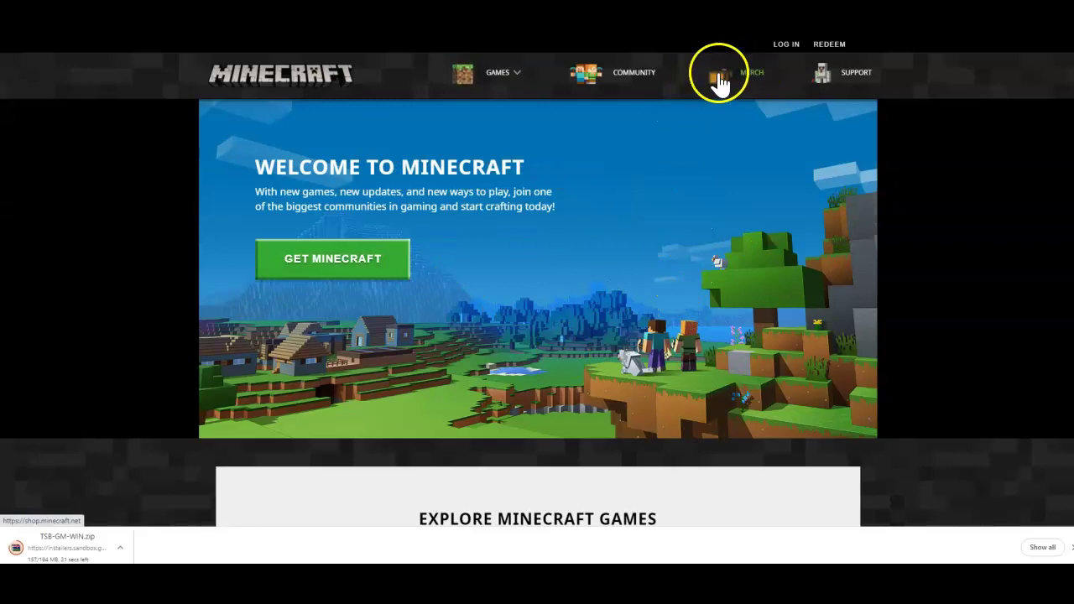
mouse_move(509, 84)
scroll(462, 448, "down", 7)
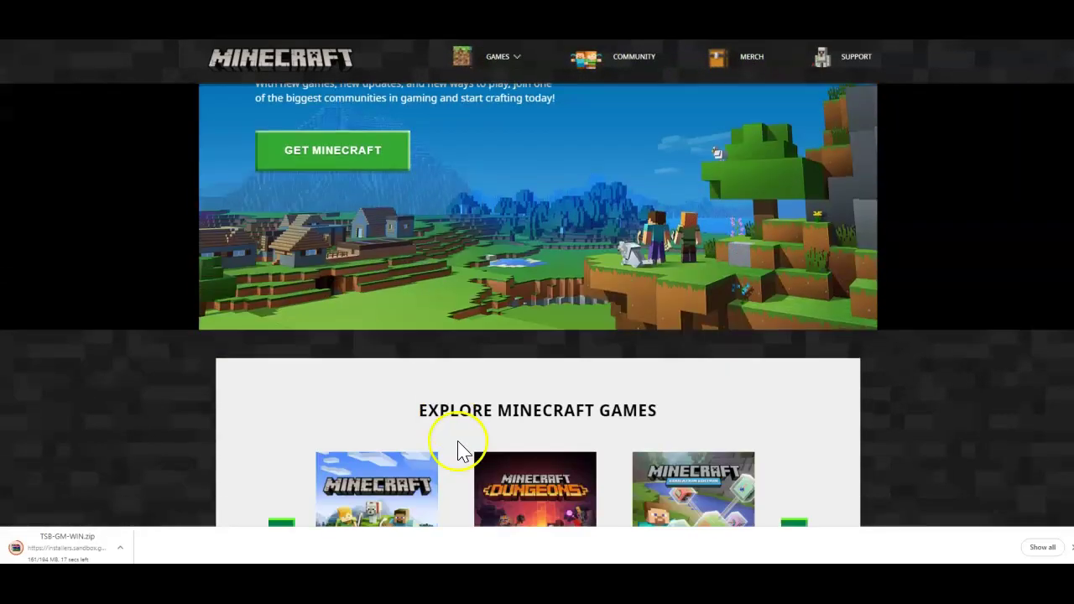
scroll(532, 434, "down", 5)
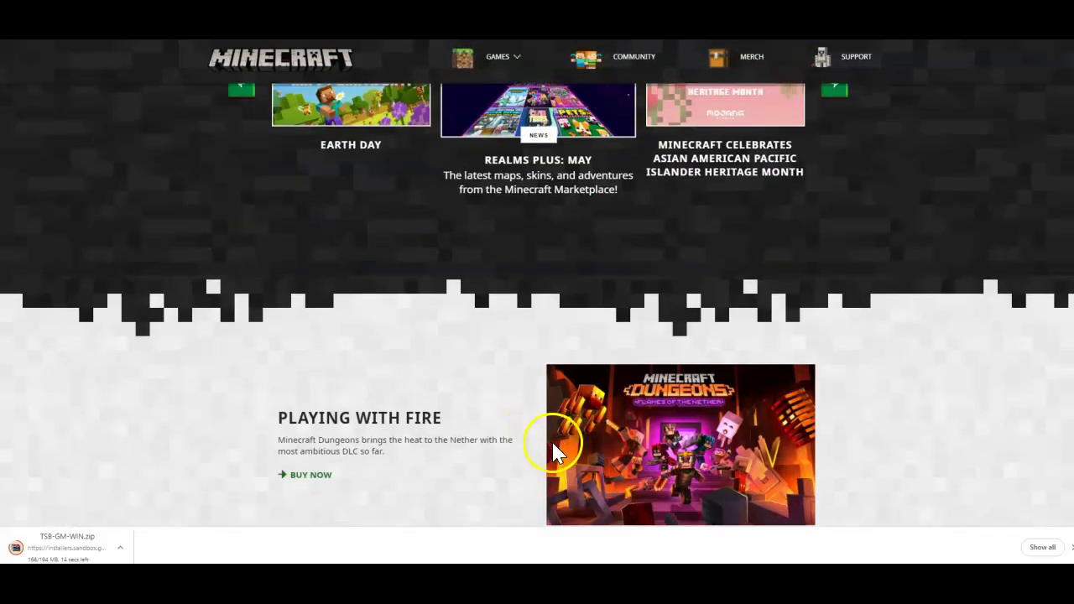
scroll(549, 431, "down", 5)
scroll(453, 335, "up", 3)
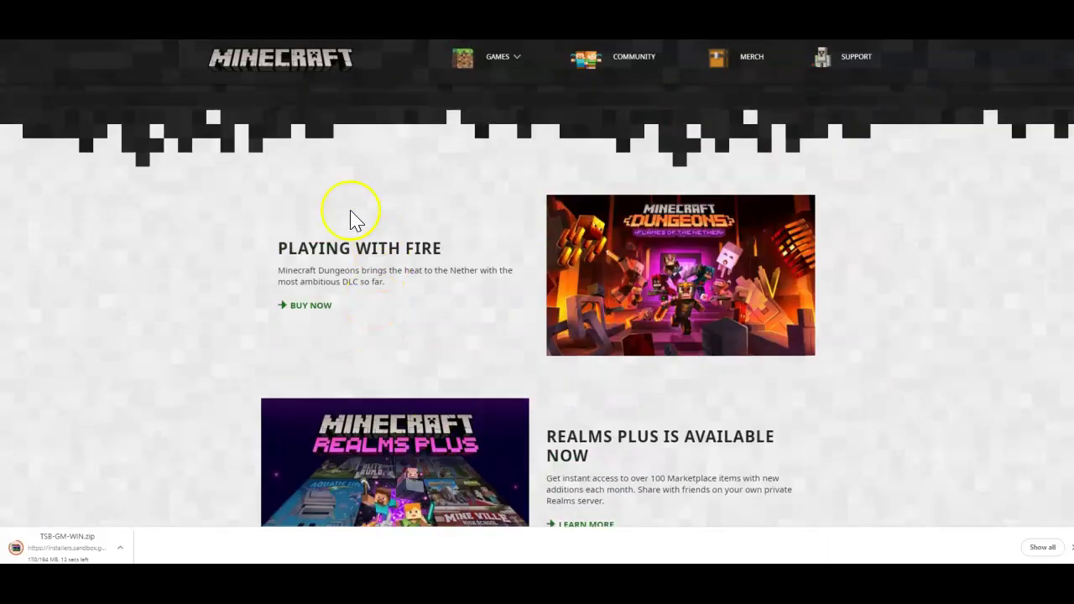
scroll(514, 393, "down", 15)
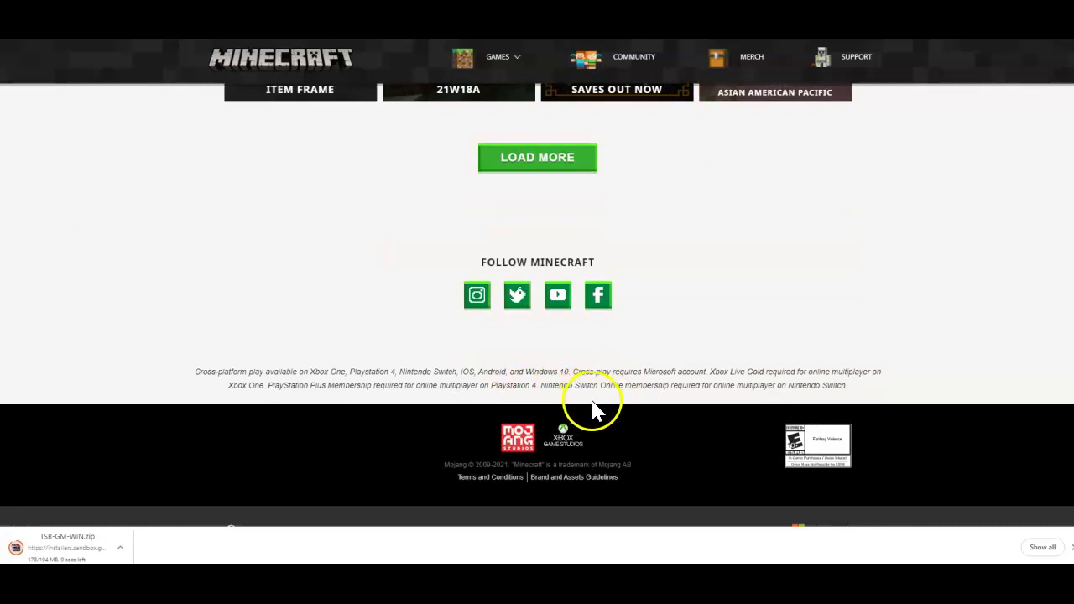
scroll(659, 444, "up", 4)
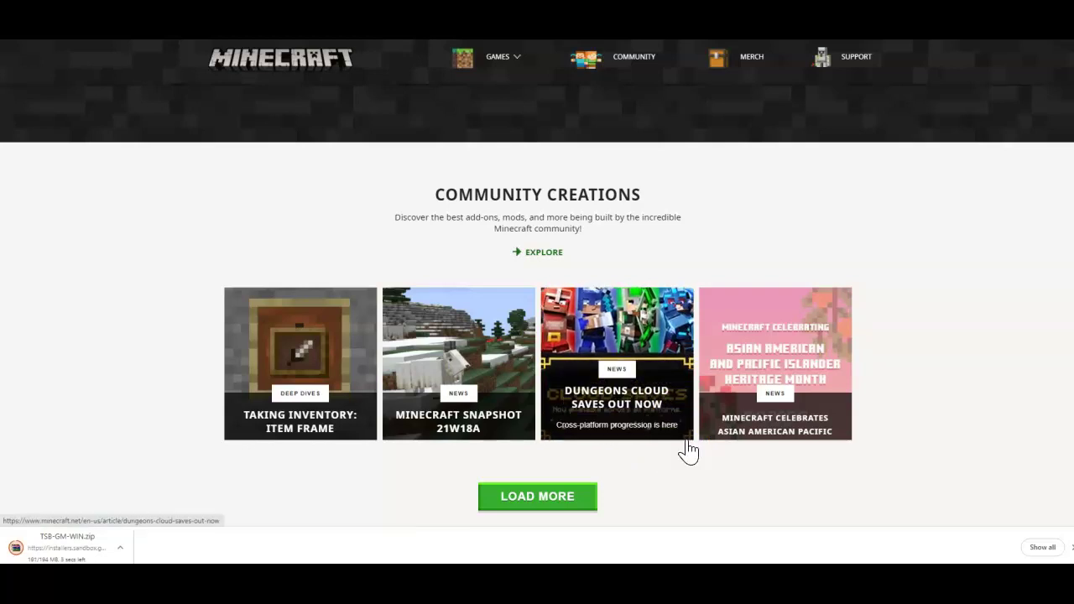
scroll(688, 451, "up", 10)
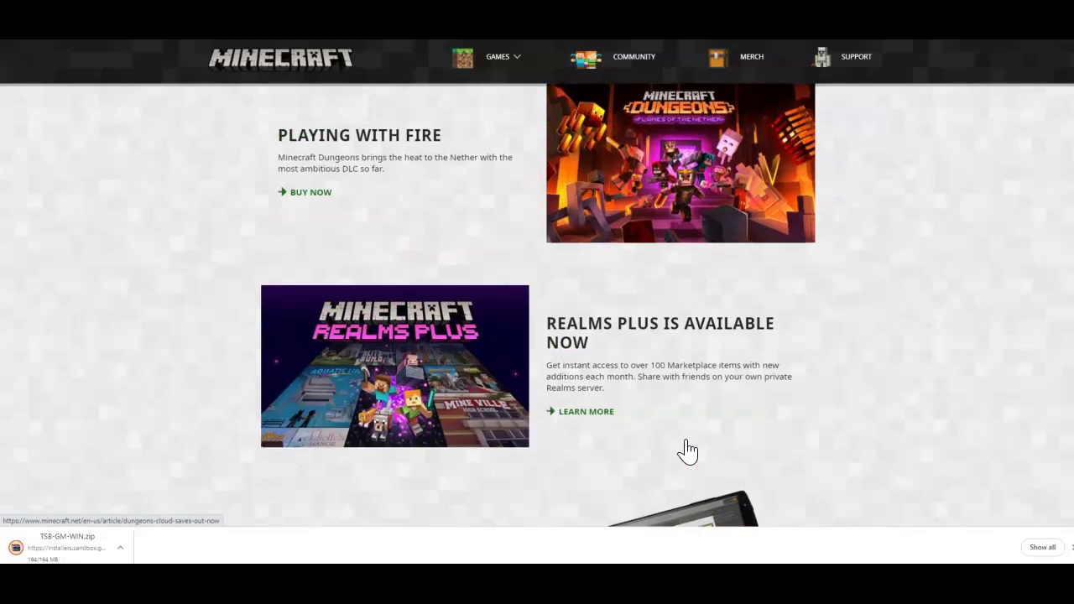
scroll(687, 452, "up", 4)
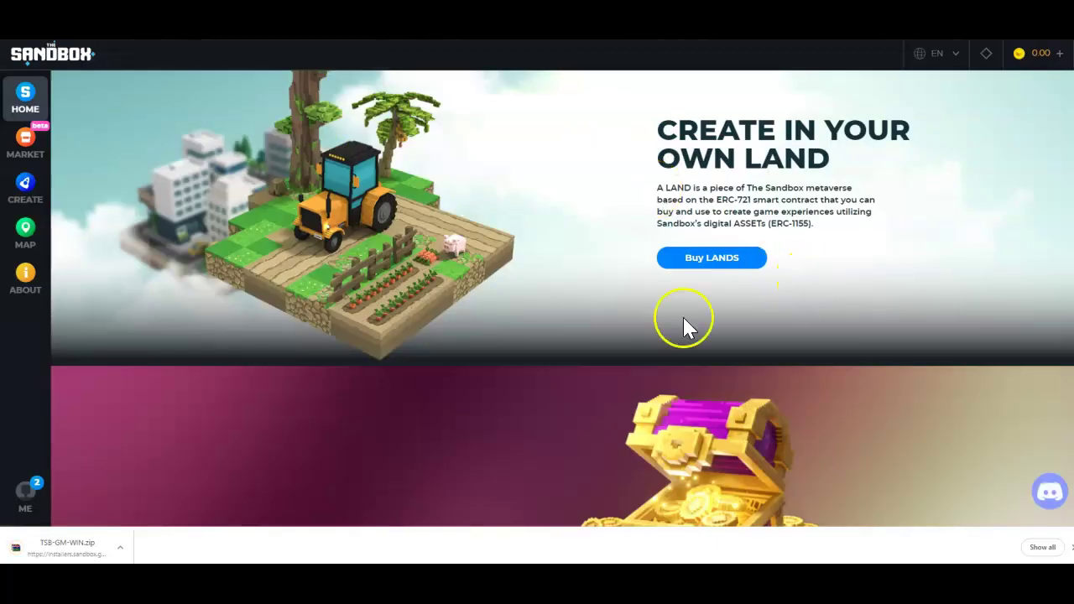
scroll(643, 336, "down", 2)
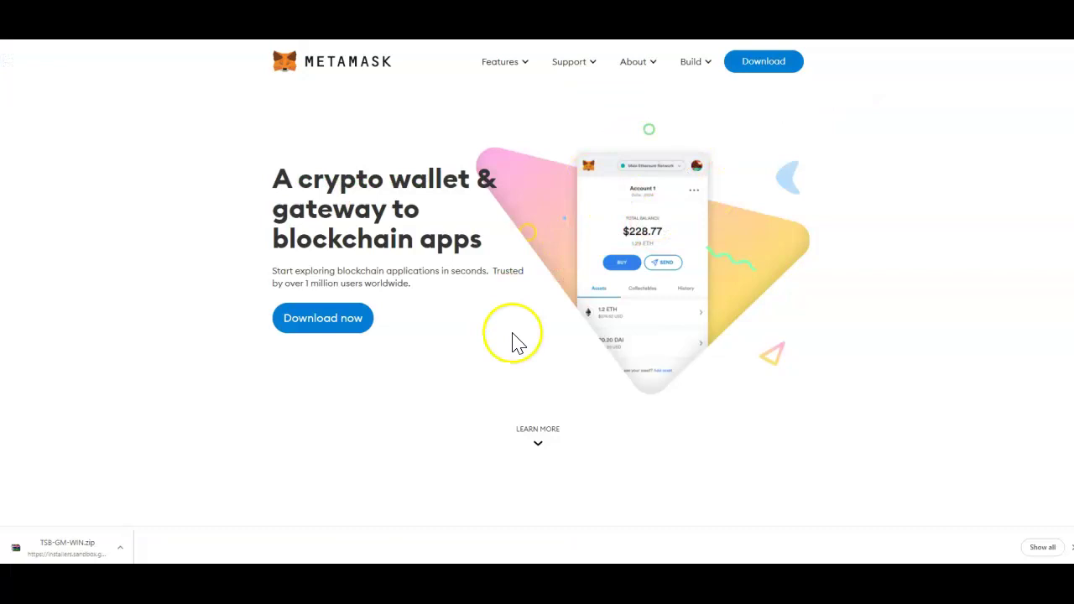
scroll(516, 356, "down", 5)
scroll(527, 371, "down", 10)
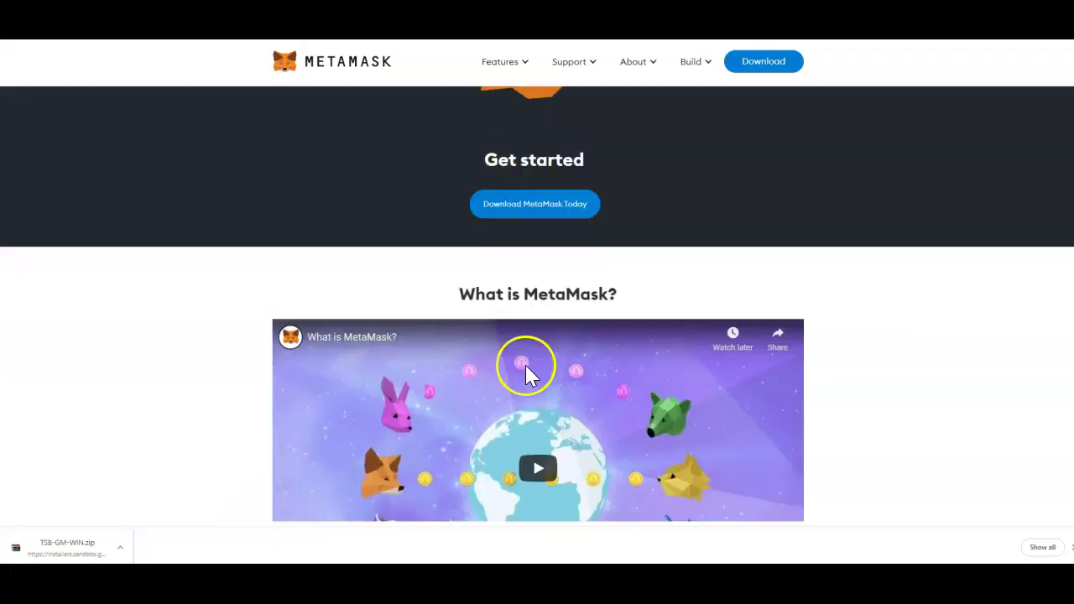
scroll(534, 373, "down", 4)
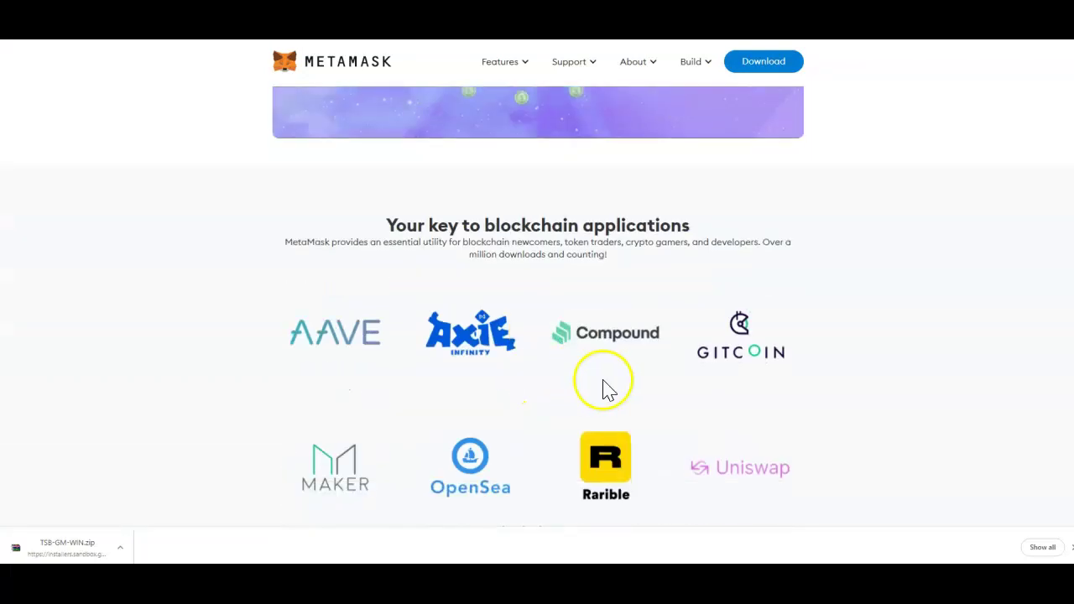
scroll(603, 392, "down", 2)
scroll(594, 393, "down", 3)
scroll(671, 403, "up", 3)
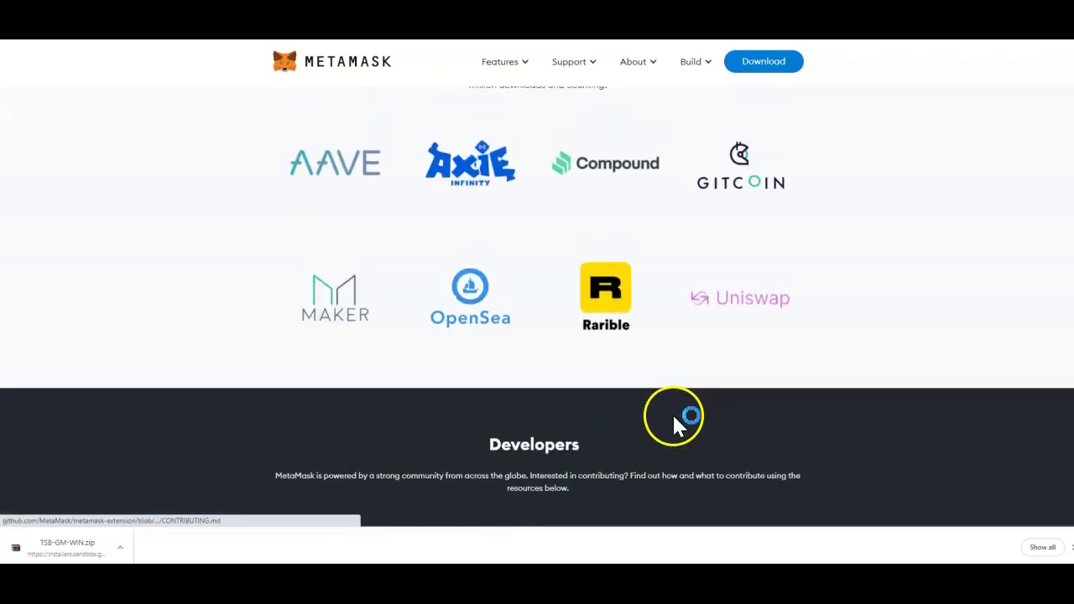
scroll(664, 401, "up", 3)
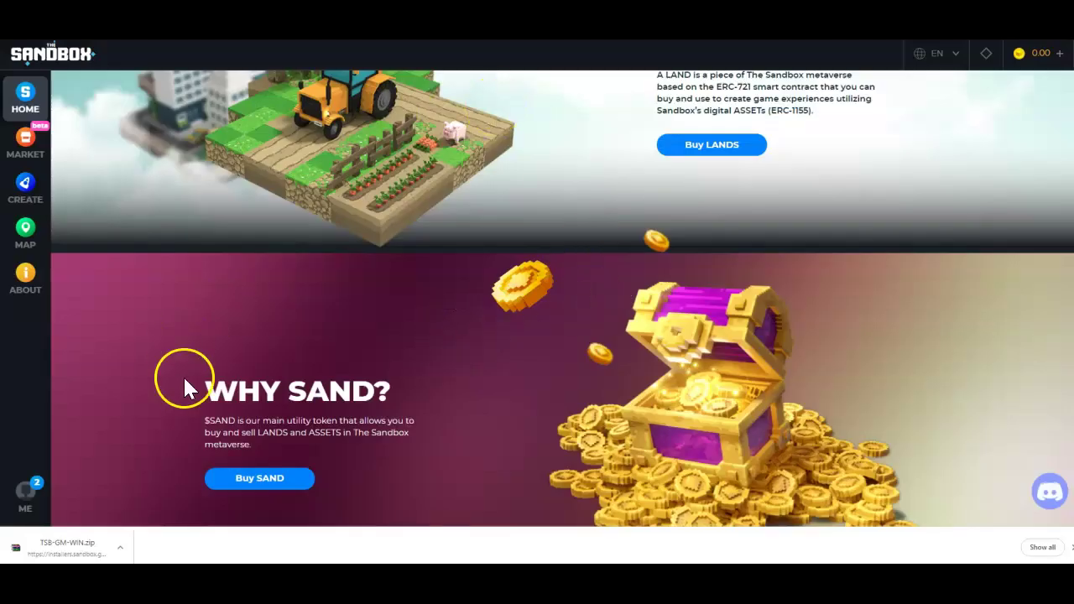
Open TSB-GM-WIN.zip in WinRAR, skip the licence reminder, and run the Sandbox installer inside.
left_click(81, 542)
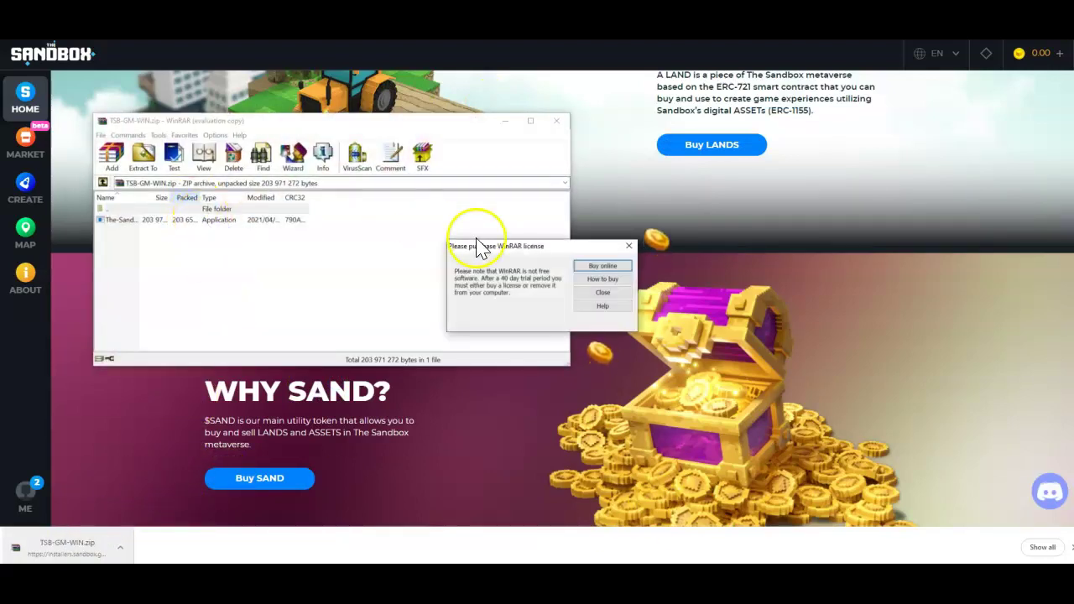
left_click(602, 291)
left_click(191, 220)
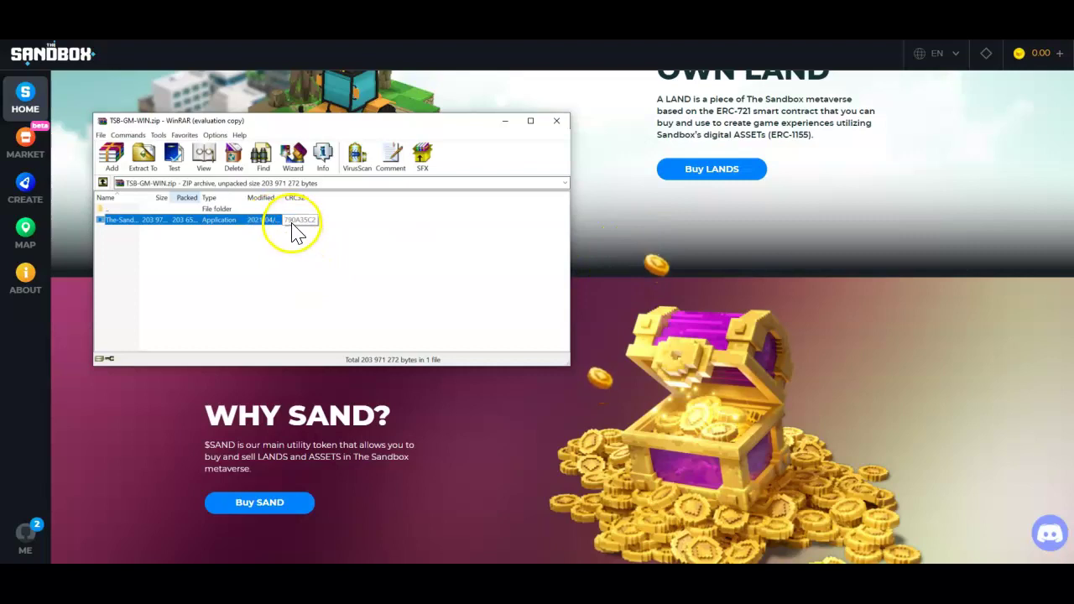
double_click(271, 228)
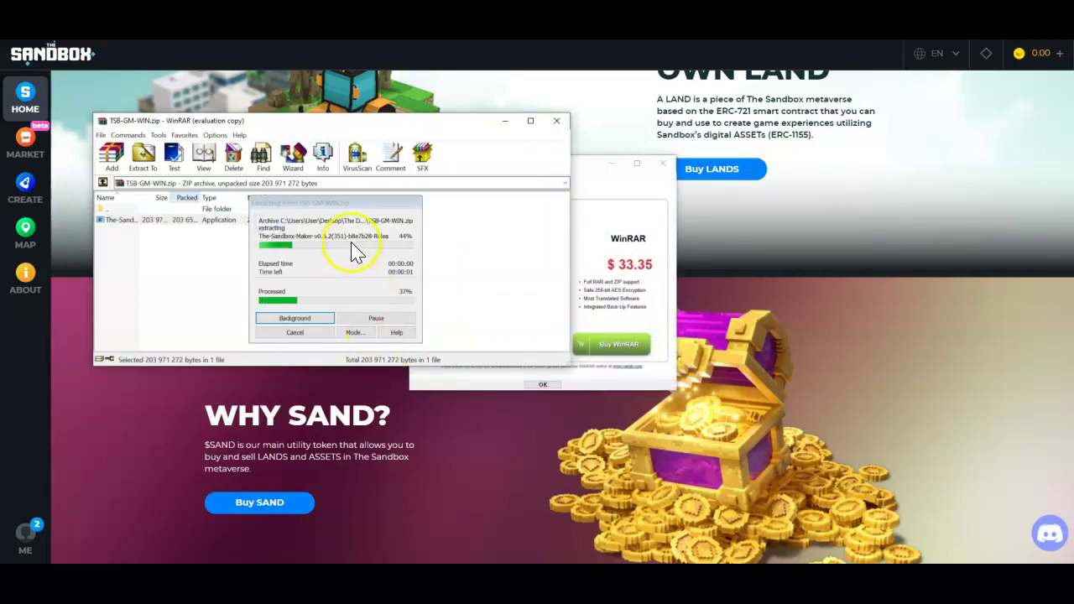
Dismiss the WinRAR purchase reminder and minimize the archive window.
left_click(663, 164)
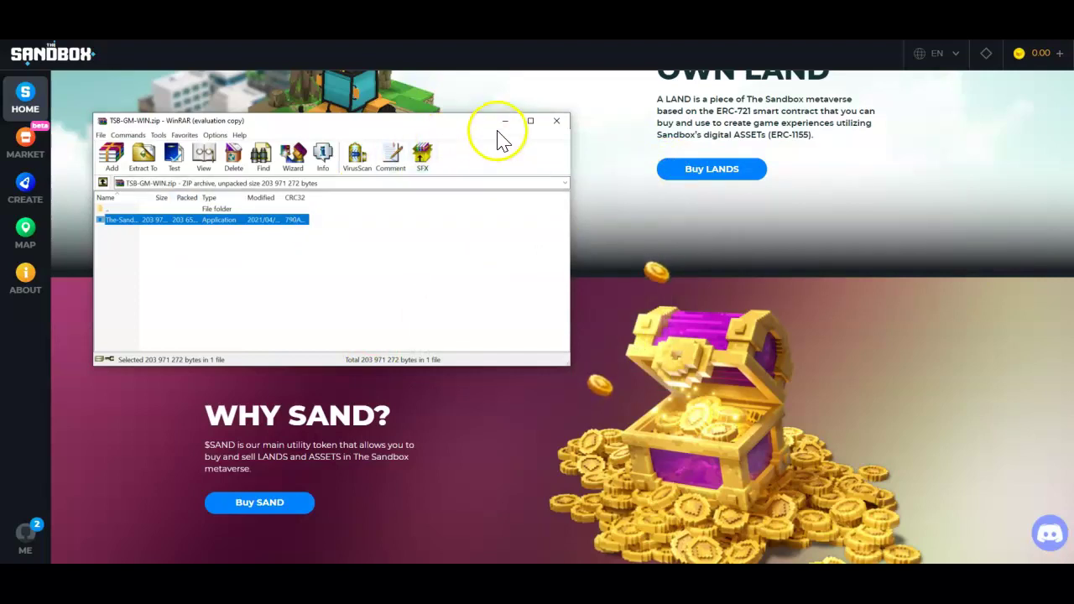
left_click(503, 121)
left_click(419, 579)
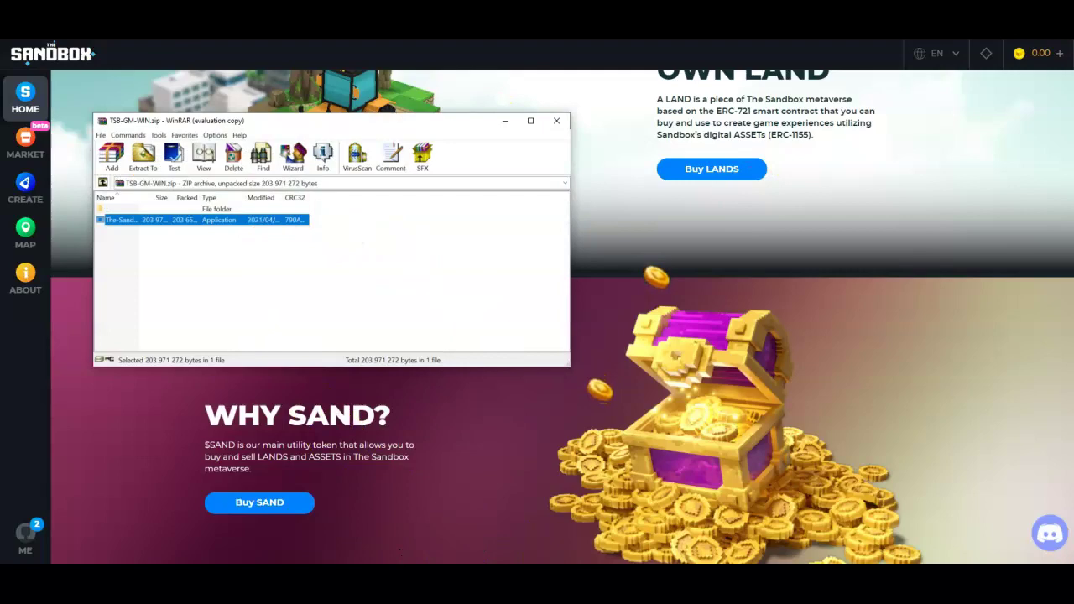
left_click(504, 121)
Install The Sandbox Maker with the default location and Start Menu folder.
scroll(492, 474, "down", 3)
scroll(486, 469, "up", 7)
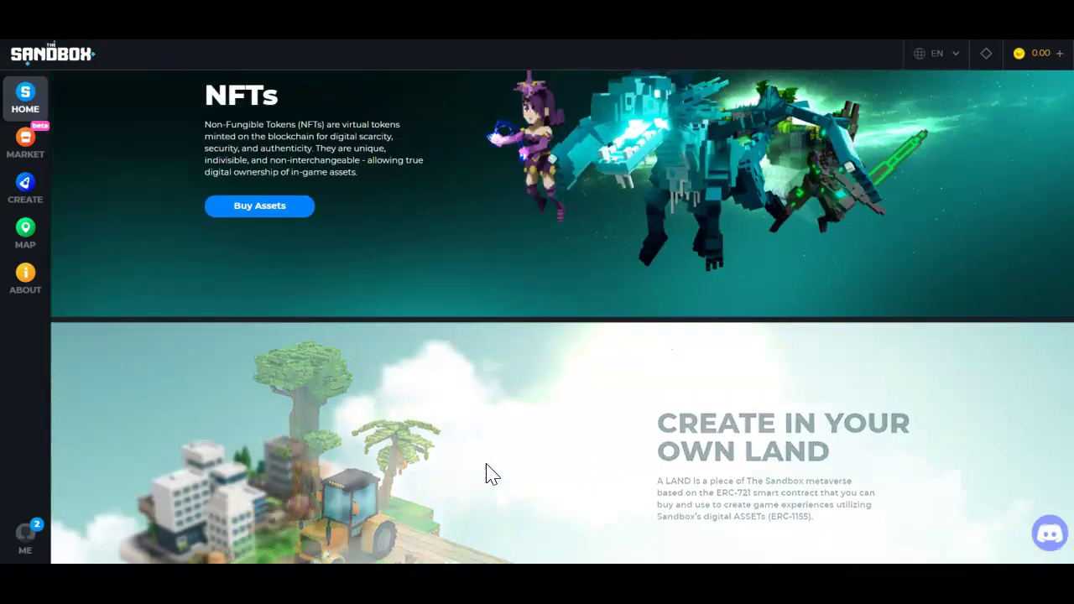
scroll(492, 474, "up", 5)
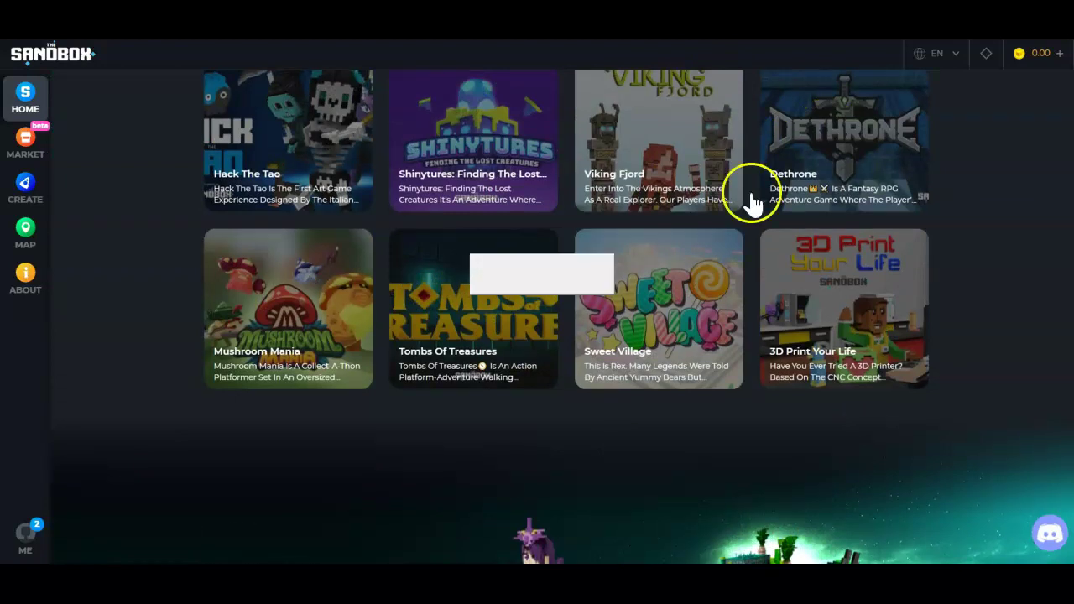
mouse_move(587, 381)
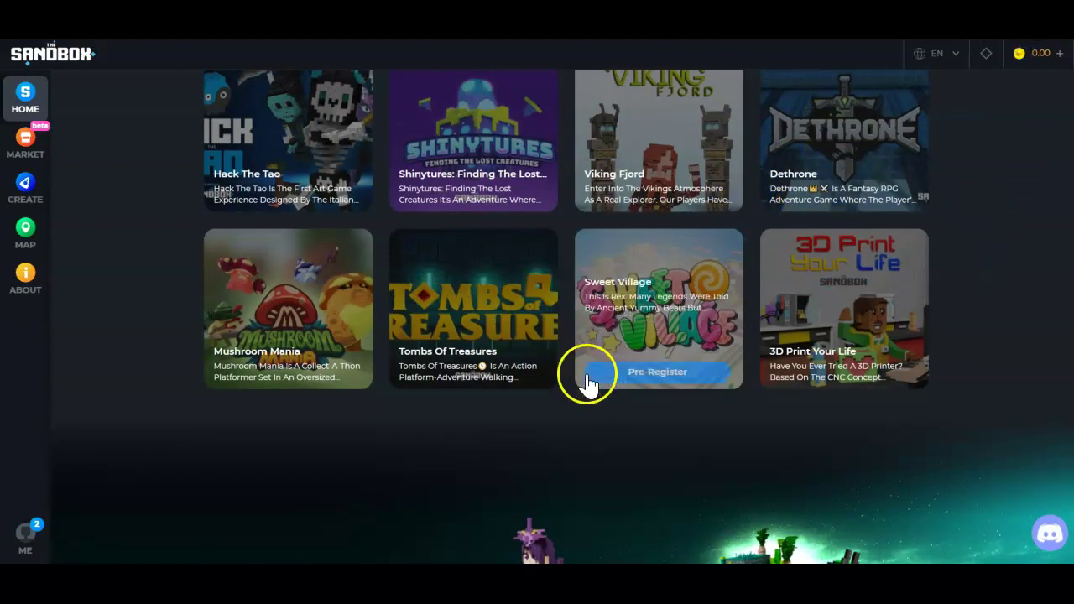
scroll(587, 381, "down", 10)
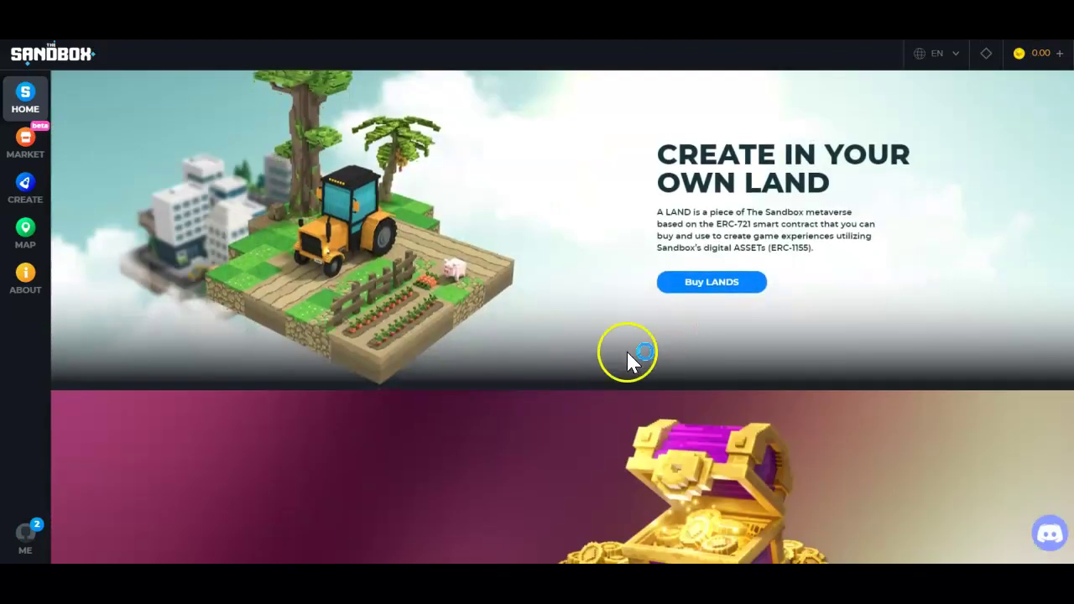
scroll(609, 353, "down", 2)
left_click(605, 371)
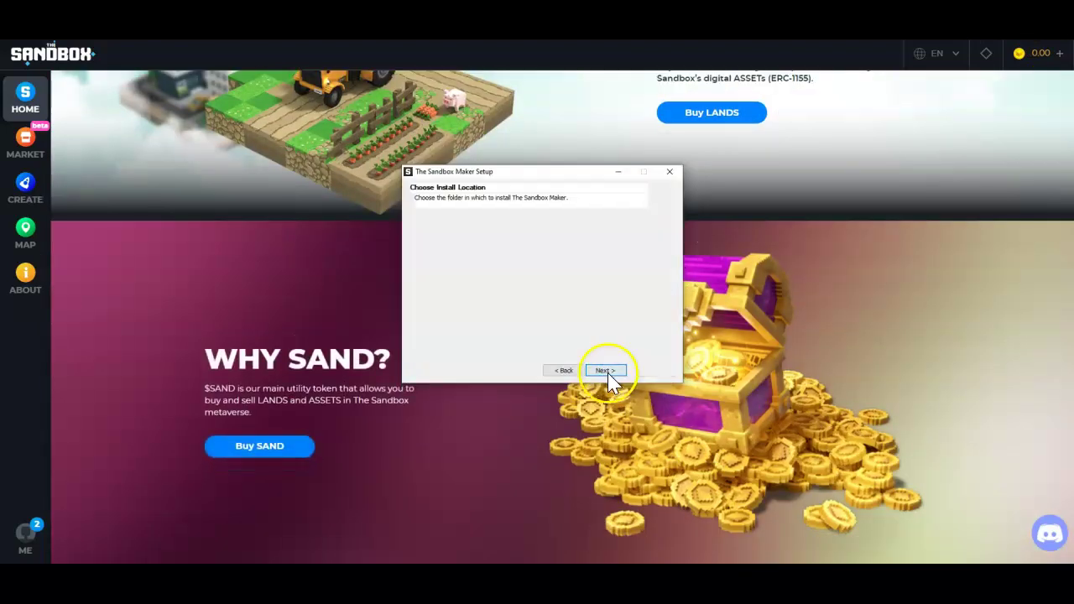
left_click(606, 370)
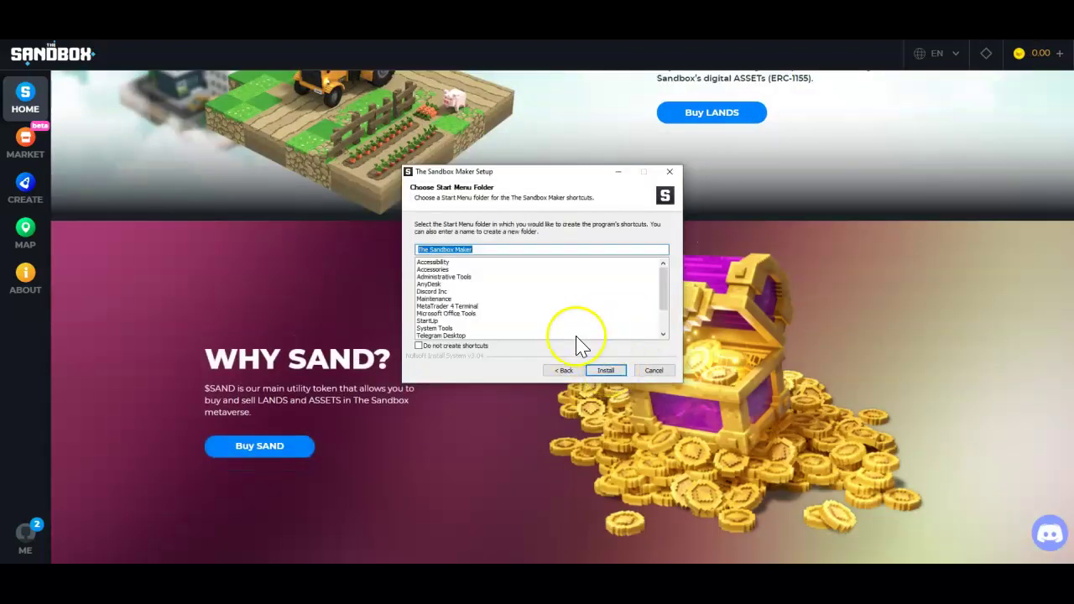
left_click(602, 371)
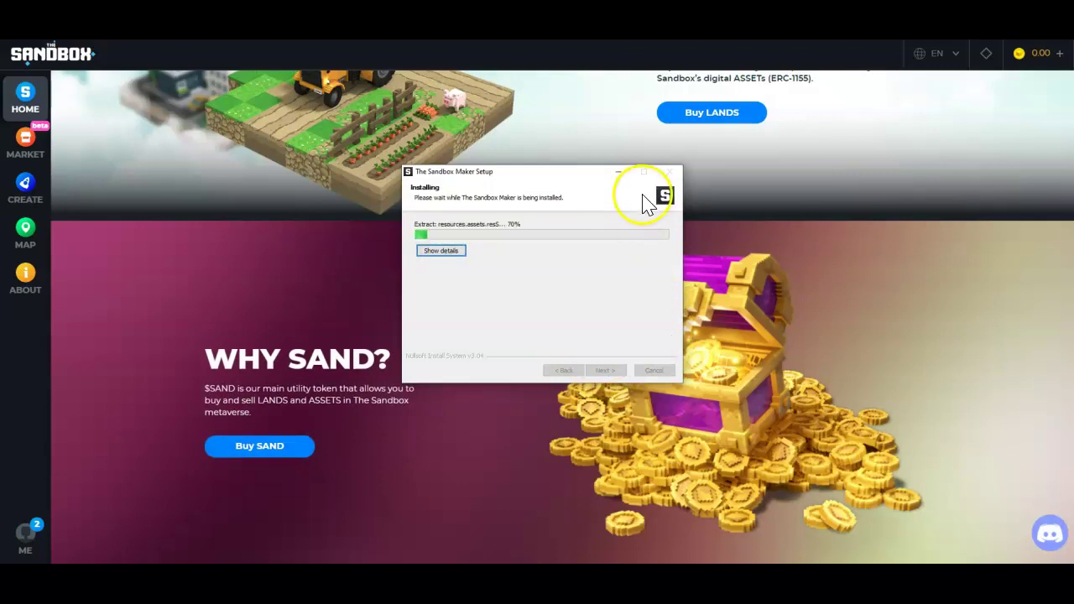
Move the installer aside during extraction, then finish setup with Run The Sandbox Maker checked.
left_click_drag(616, 173, 899, 17)
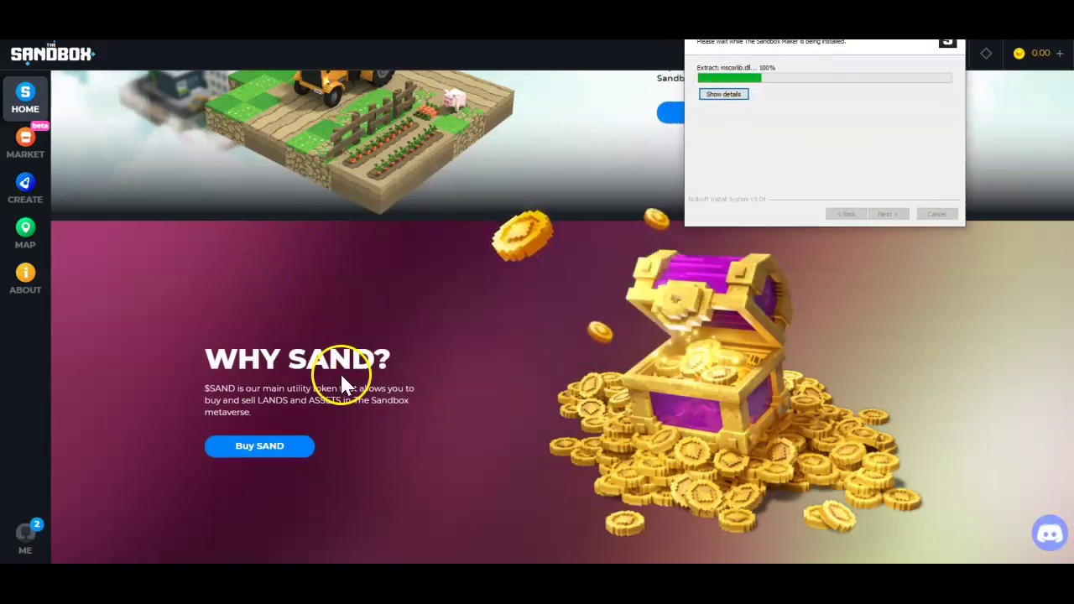
scroll(340, 371, "down", 1)
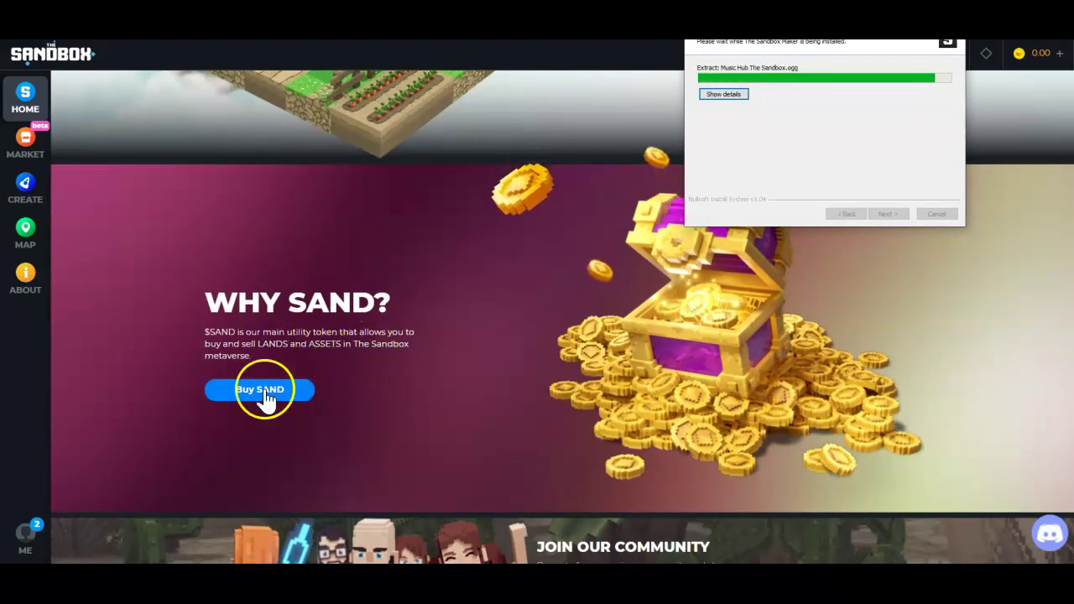
scroll(304, 383, "down", 1)
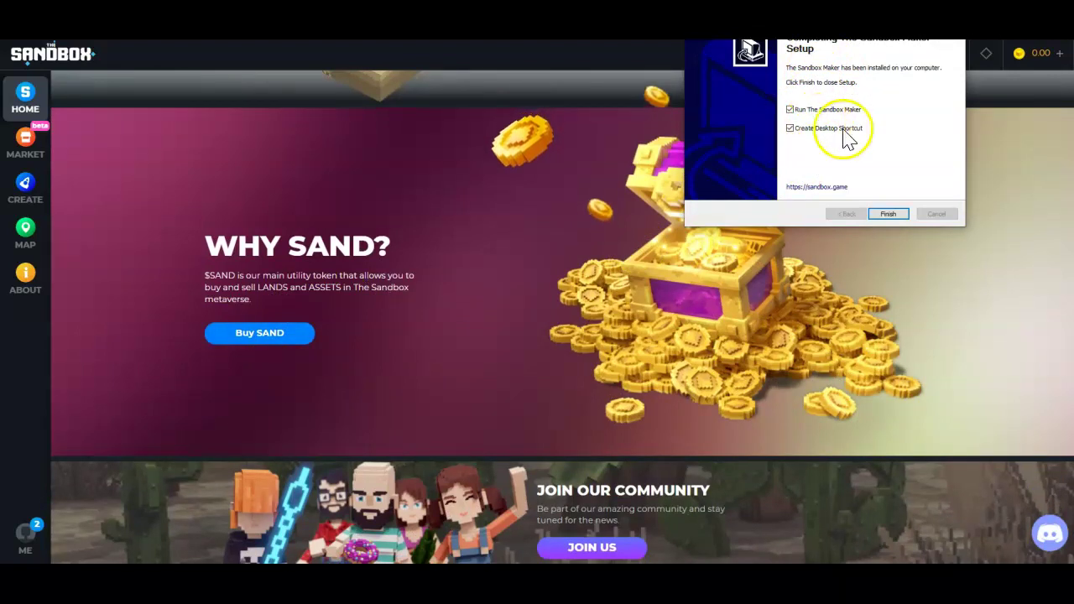
left_click(889, 214)
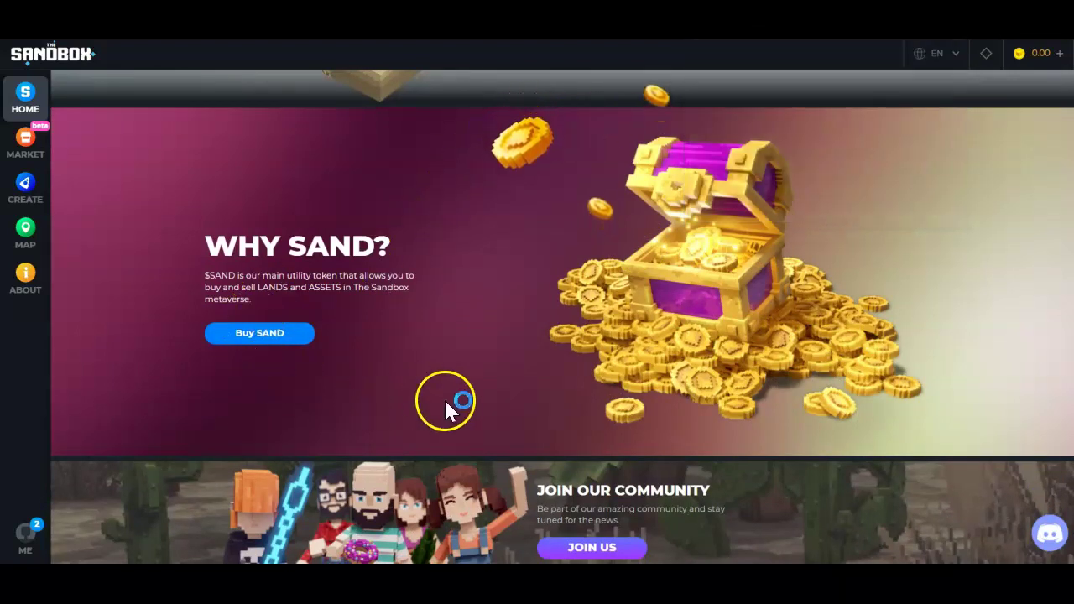
Scroll The Sandbox home page to Why SAND? while the Maker login screen loads.
scroll(469, 395, "down", 4)
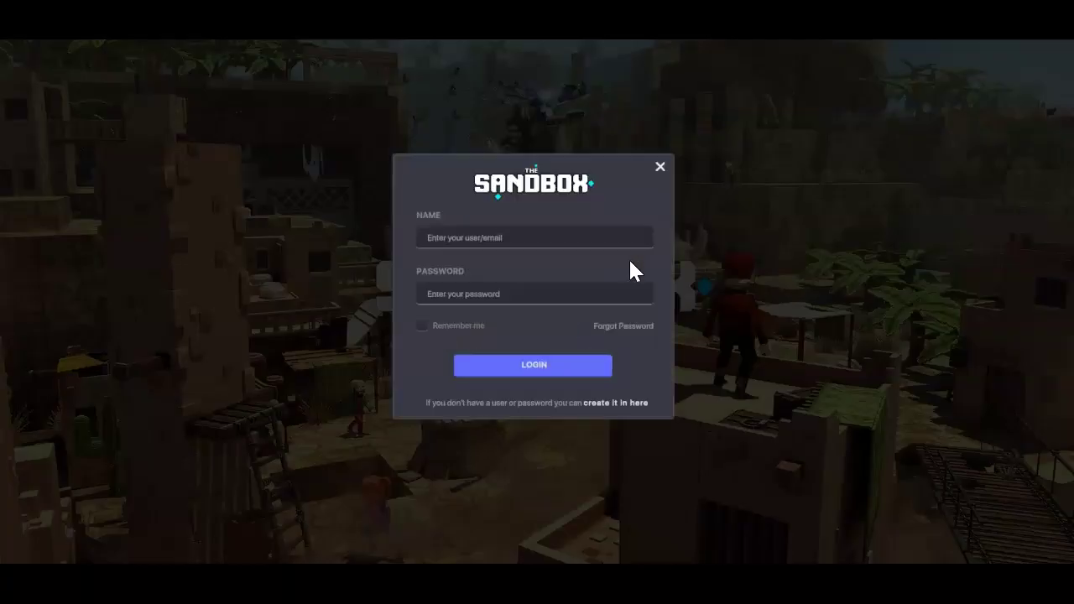
Enter the account user name and password in Game Maker's login fields and submit.
left_click(550, 237)
type("SoChillMedia")
left_click(539, 296)
type("***")
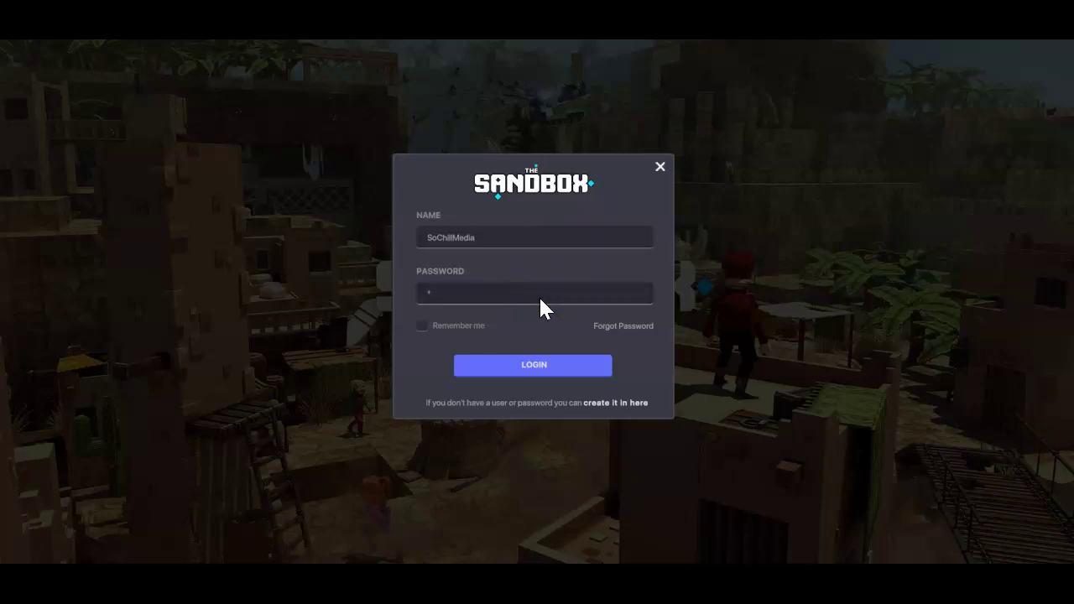
type("******************")
left_click(558, 371)
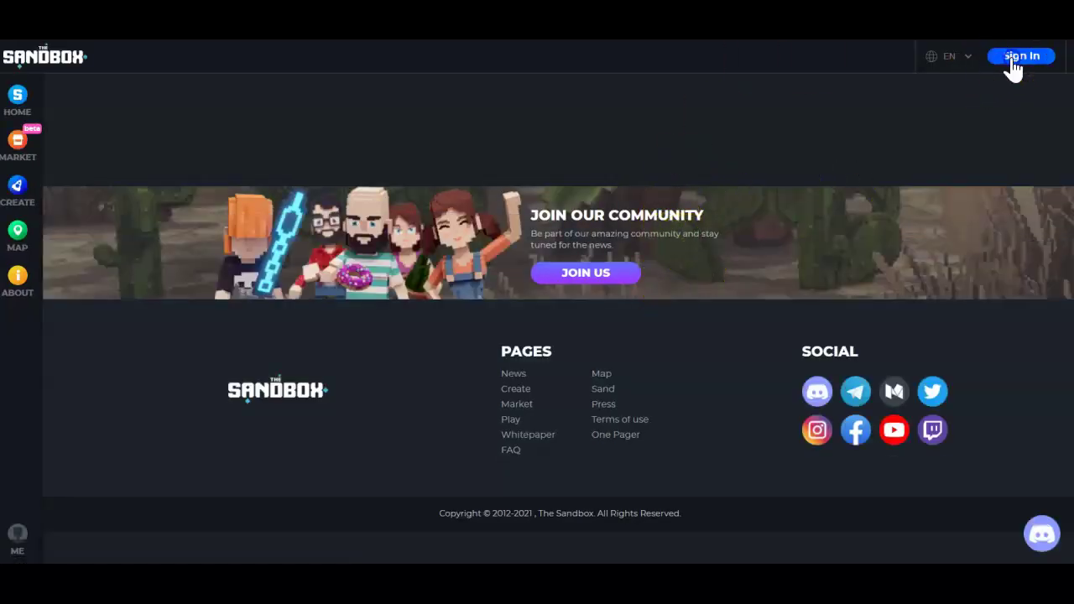
Try signing in via Web3 Install your wallet and choose MetaMask.
left_click(585, 272)
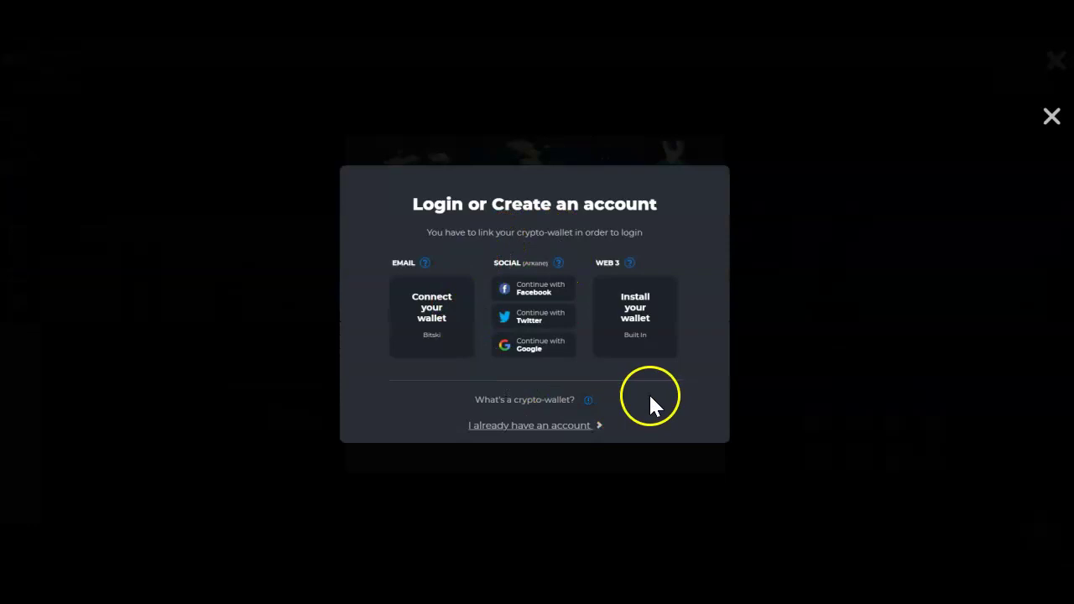
left_click(634, 327)
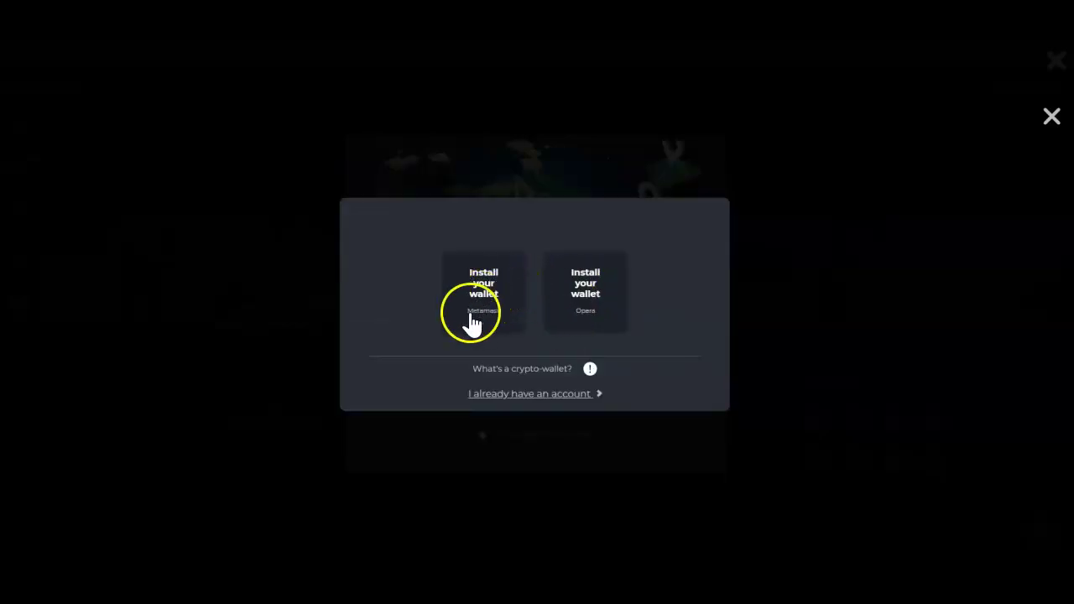
left_click(486, 296)
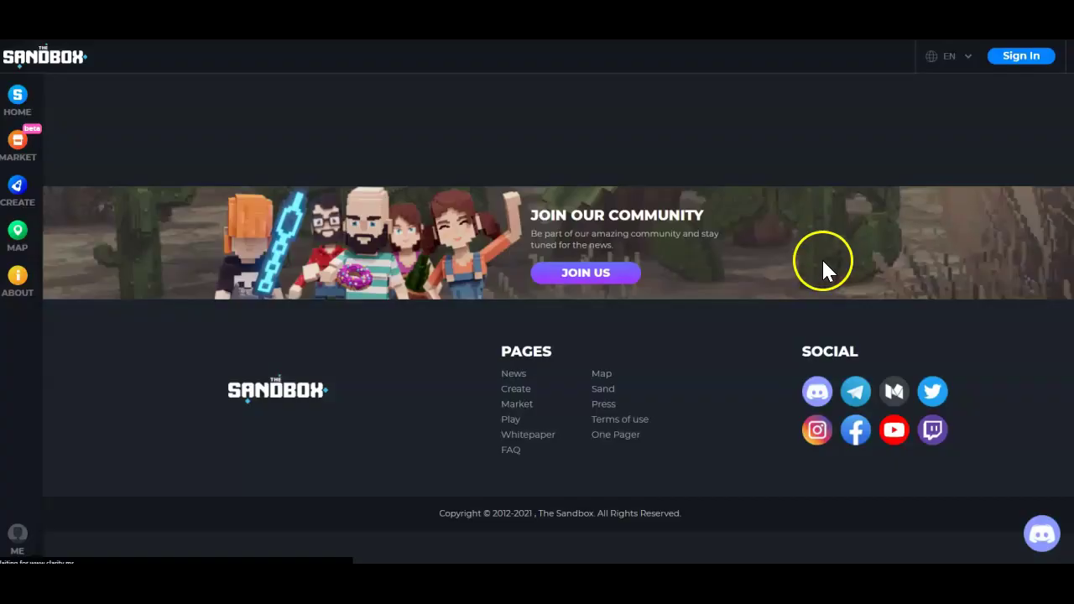
Retry with Connect your wallet, close the Bitski popup, pick MetaMask, and dismiss the refresh prompt.
left_click(1019, 57)
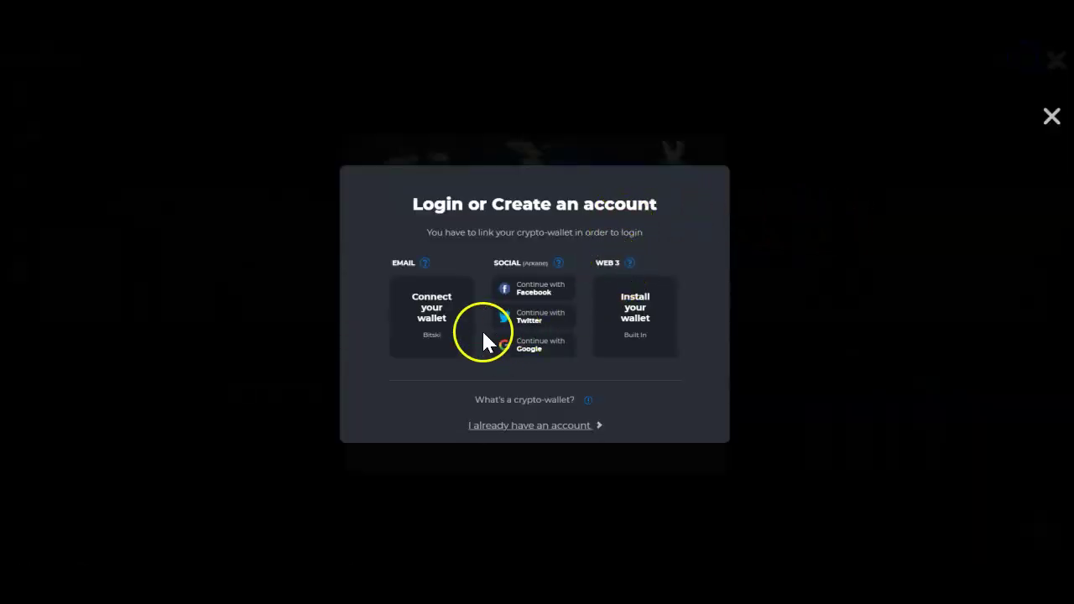
left_click(432, 314)
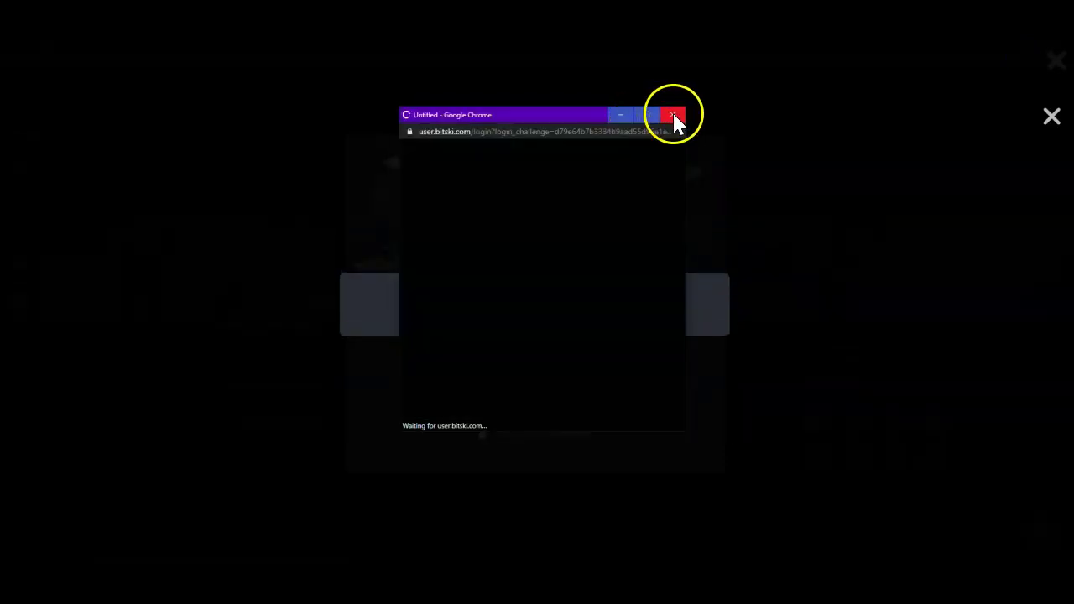
left_click(677, 115)
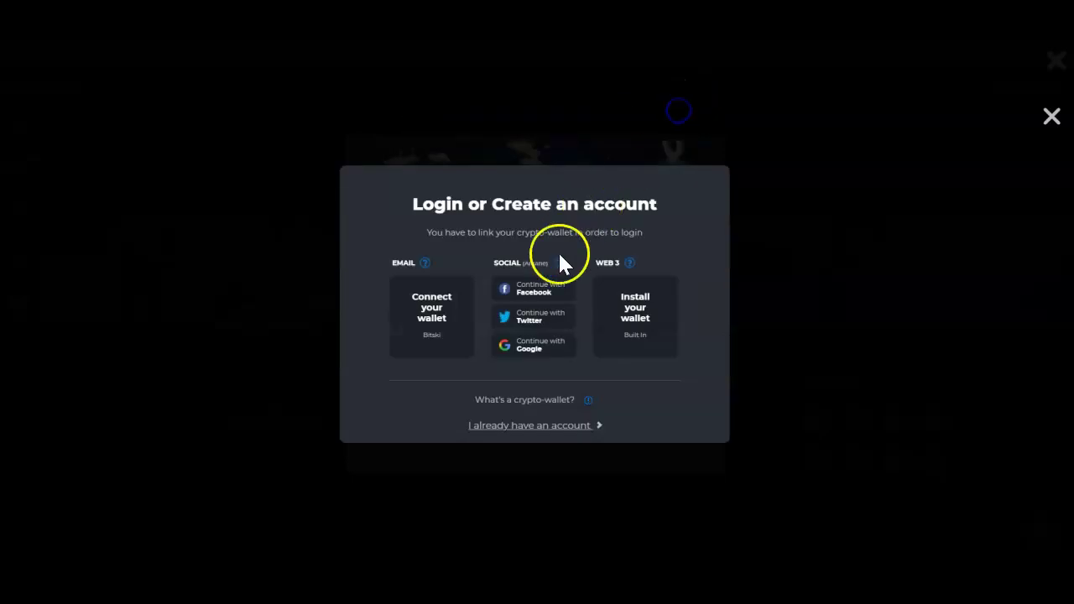
left_click(641, 312)
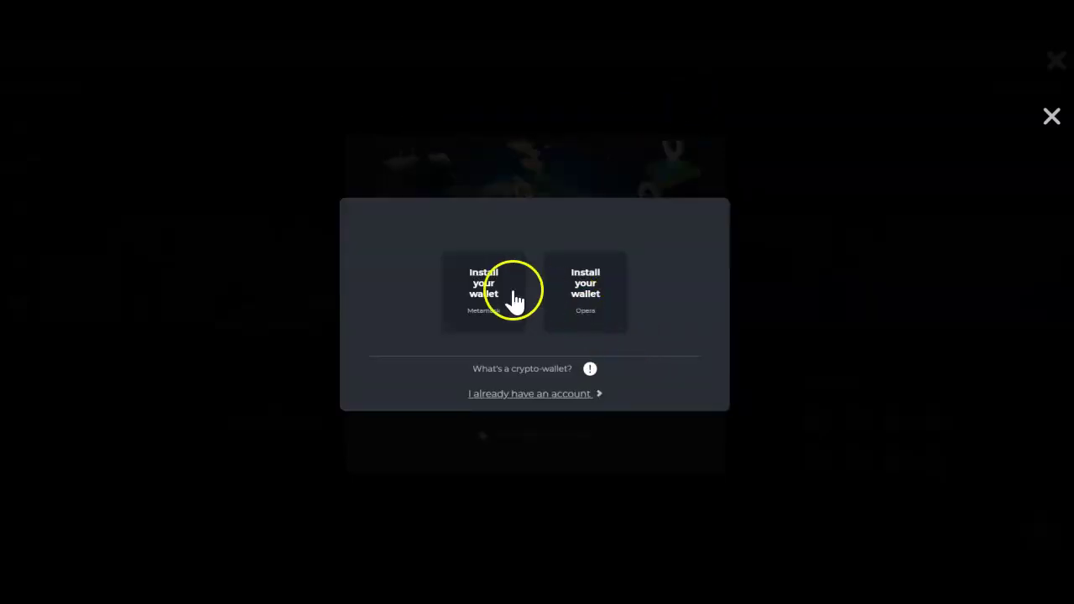
left_click(498, 320)
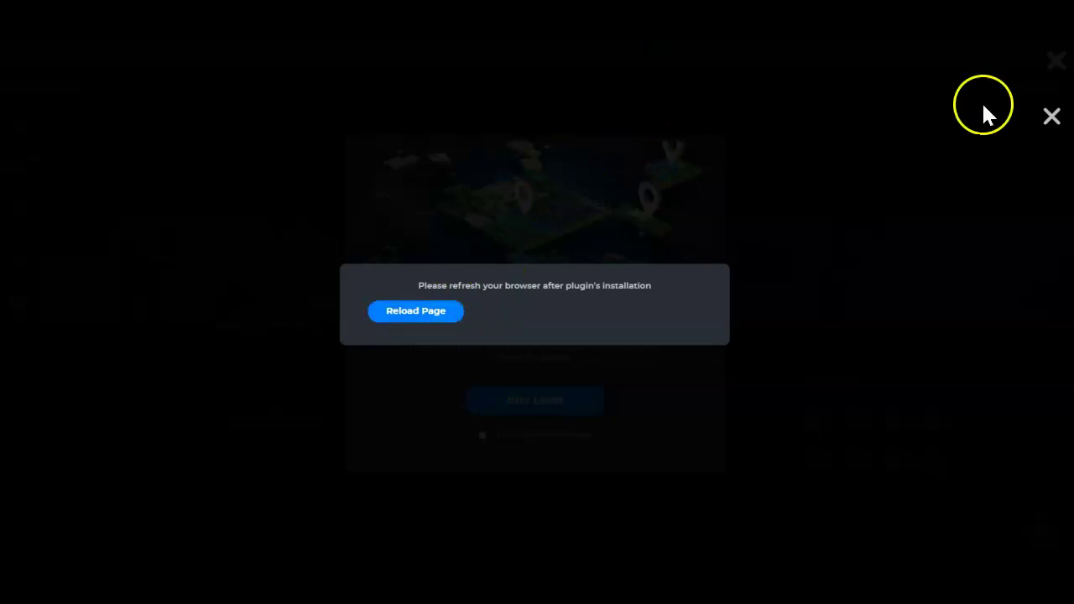
left_click(1050, 116)
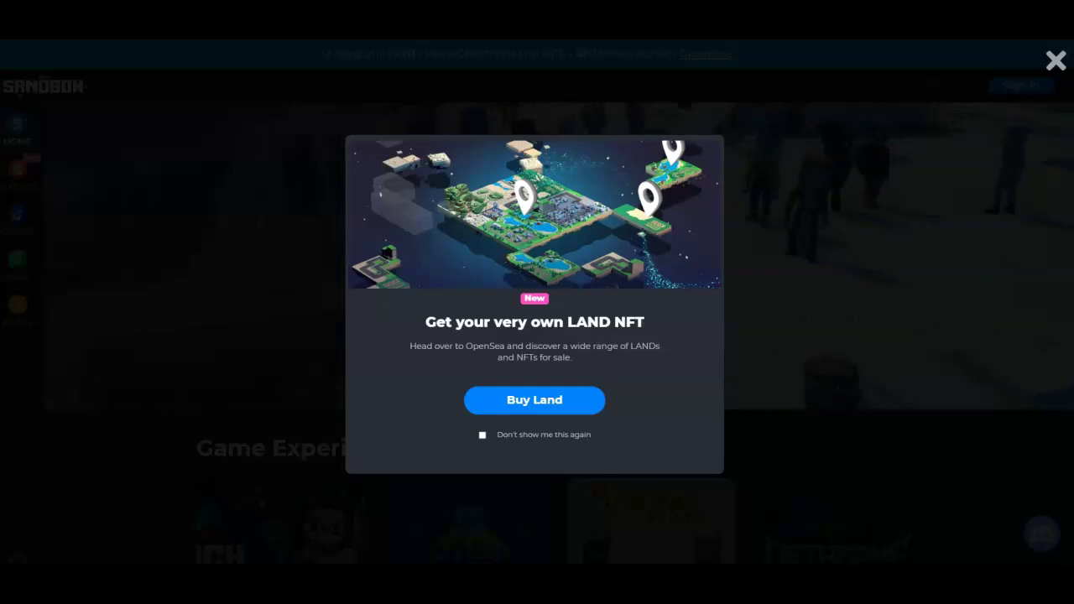
Dismiss the LAND NFT offer and sign in via I already have an account > Log In With Wallet > MetaMask.
left_click(1053, 58)
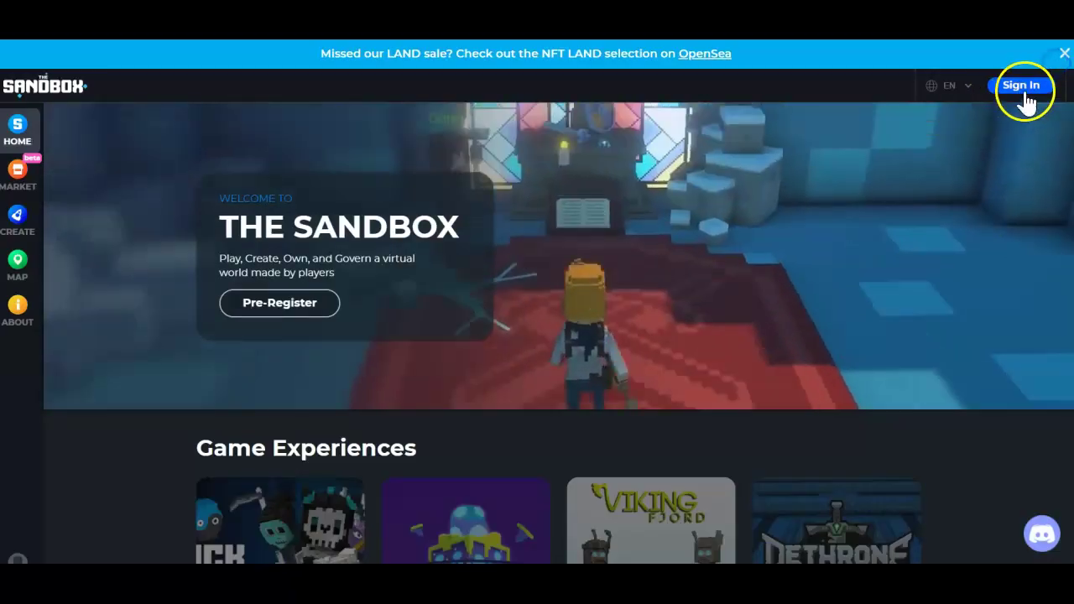
left_click(1025, 86)
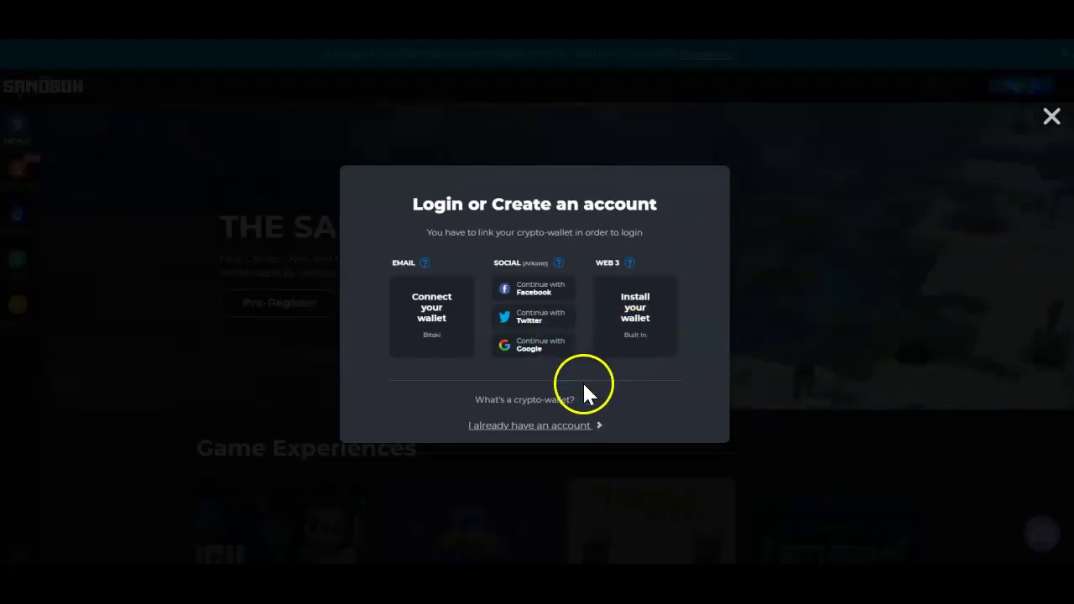
left_click(532, 426)
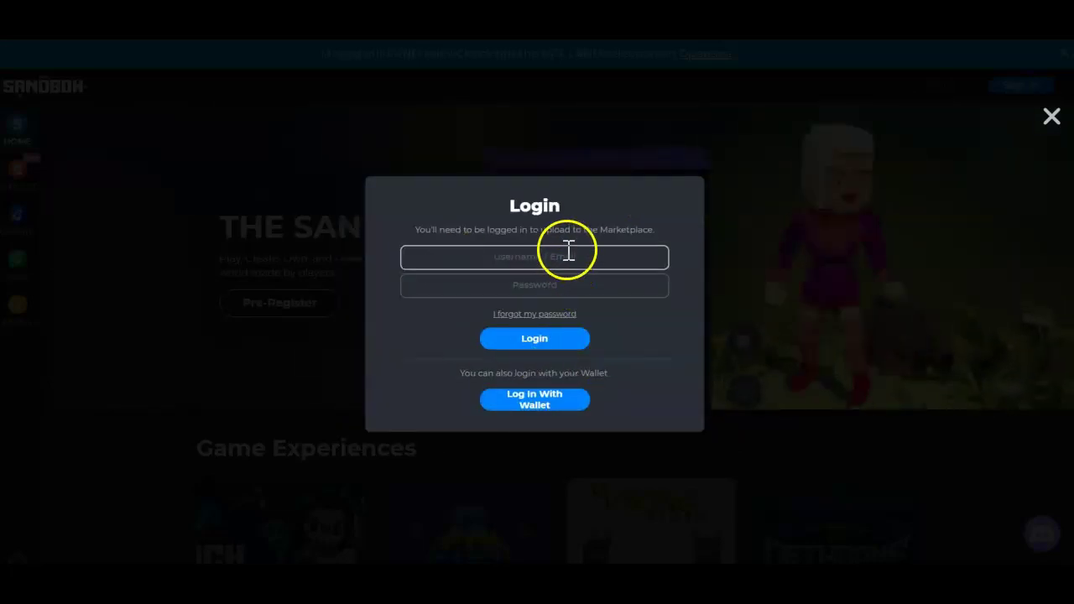
left_click(544, 402)
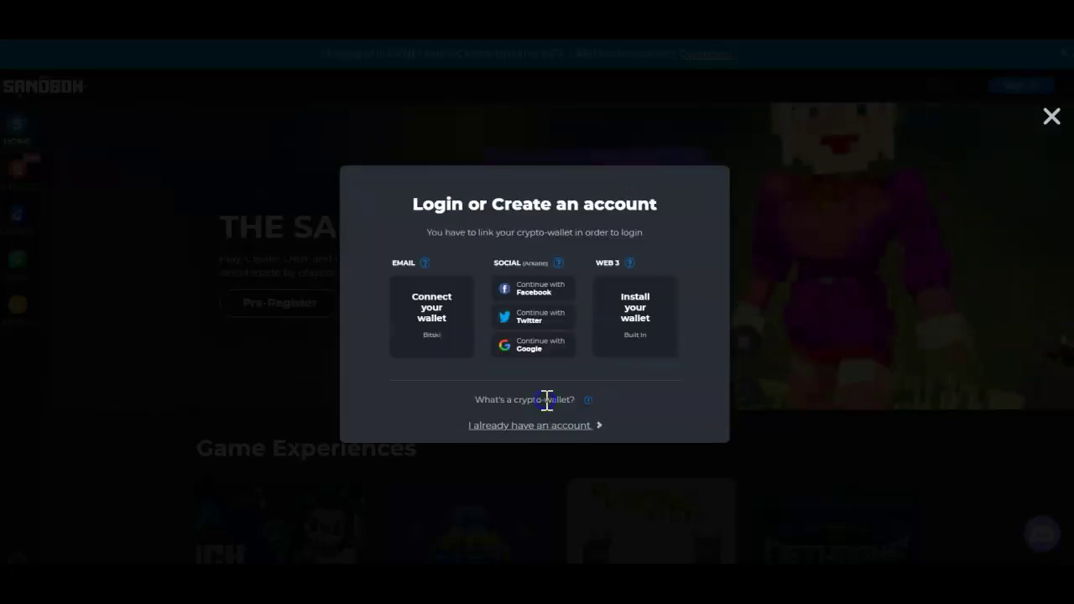
left_click(638, 331)
left_click(465, 309)
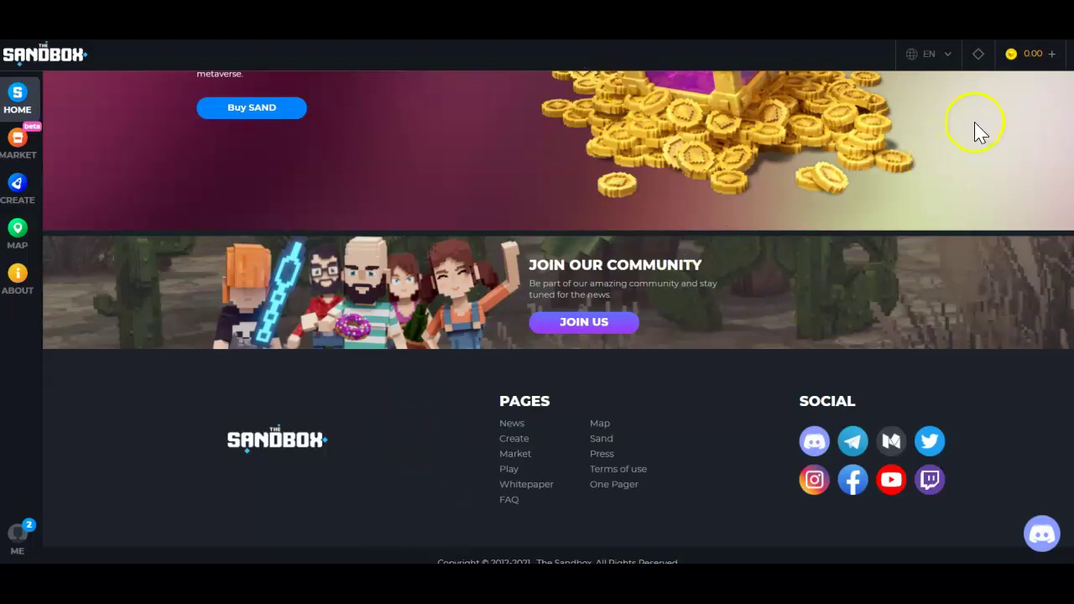
Reload The Sandbox site from the address bar menu to pick up the sign-in.
scroll(567, 136, "up", 5)
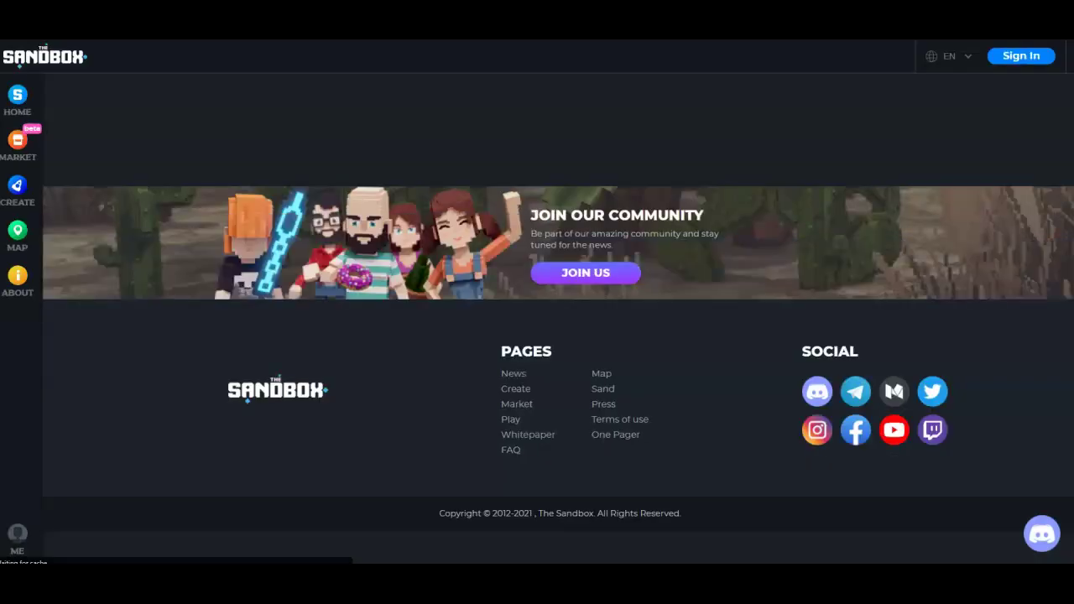
right_click(546, 39)
left_click(597, 88)
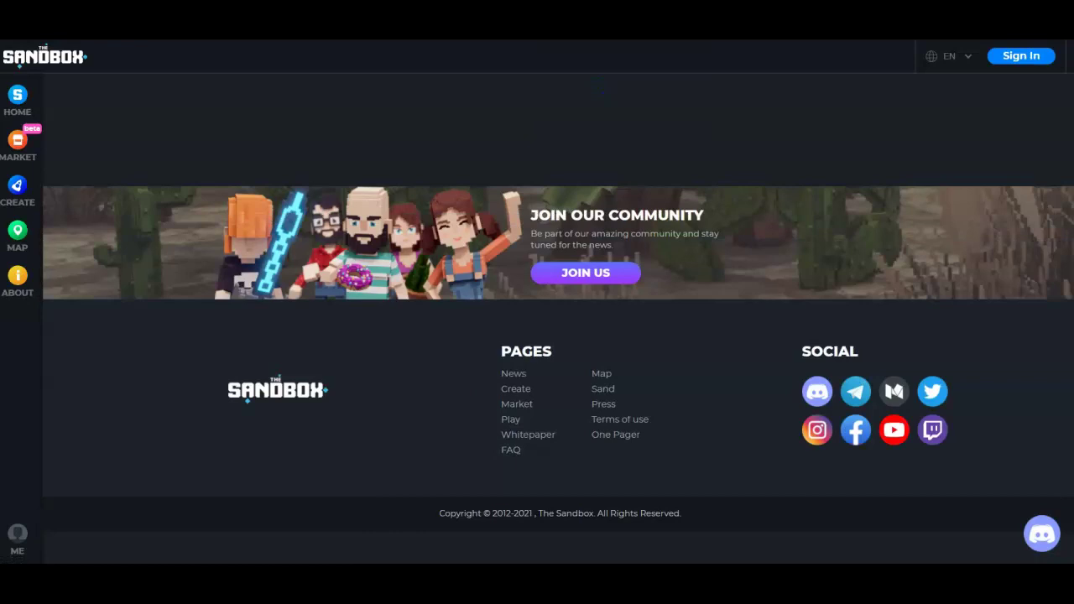
left_click(607, 73)
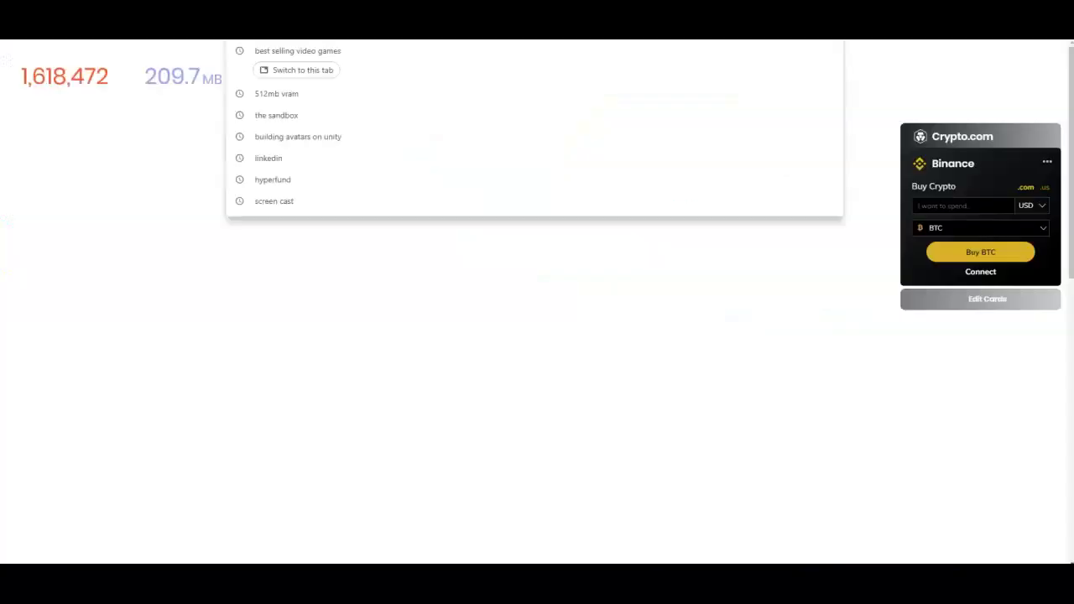
Paste and go to the copied Sandbox address, then close the LAND NFT promotion.
right_click(747, 38)
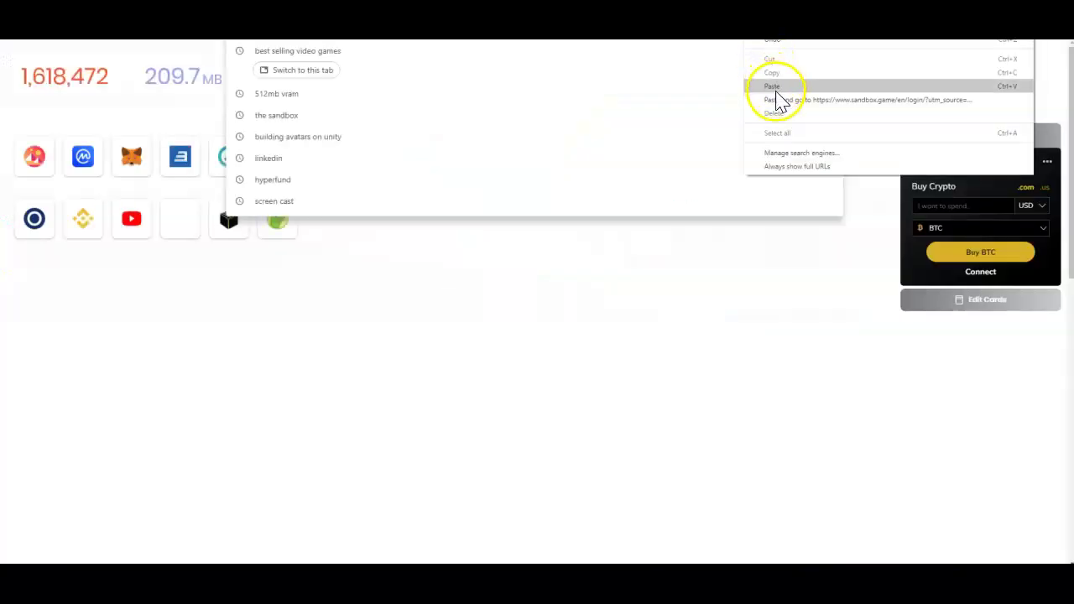
left_click(777, 100)
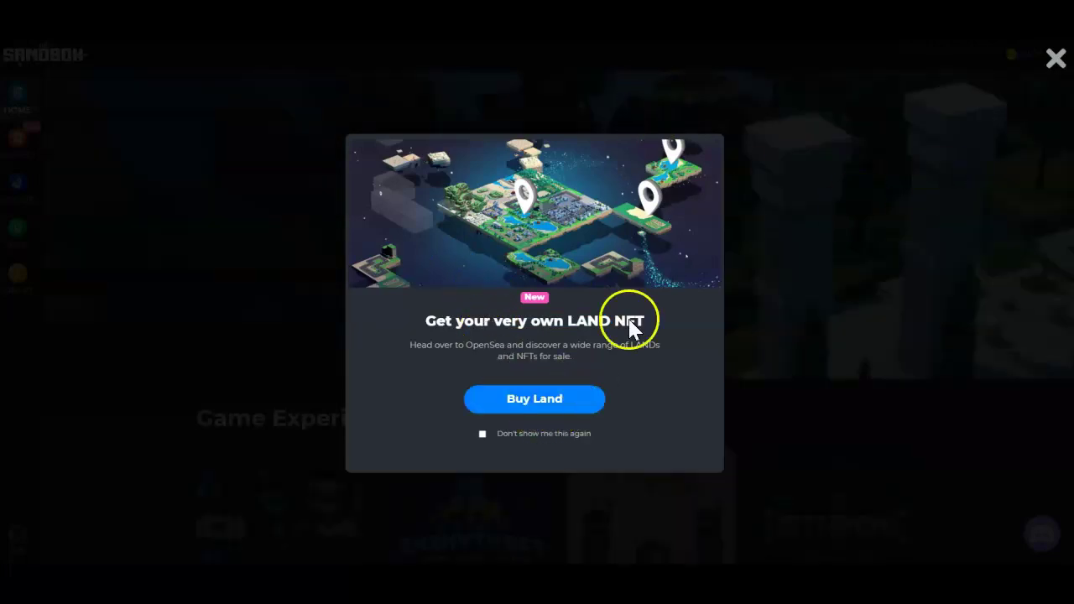
left_click(1054, 55)
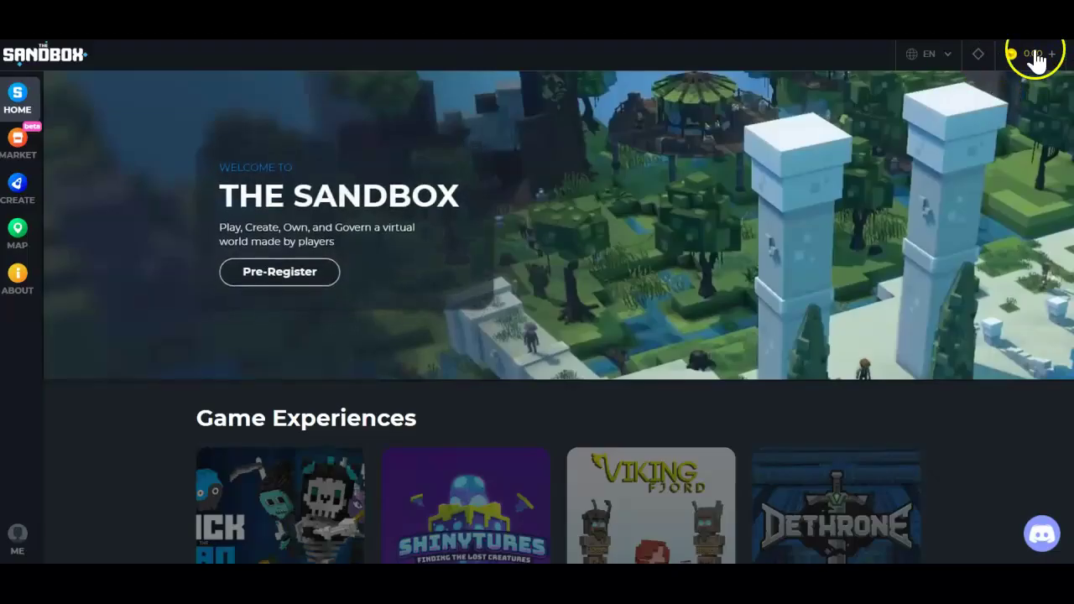
Scroll the home page, open the Create page, and click Download for Game Maker.
scroll(391, 424, "down", 8)
scroll(384, 422, "up", 8)
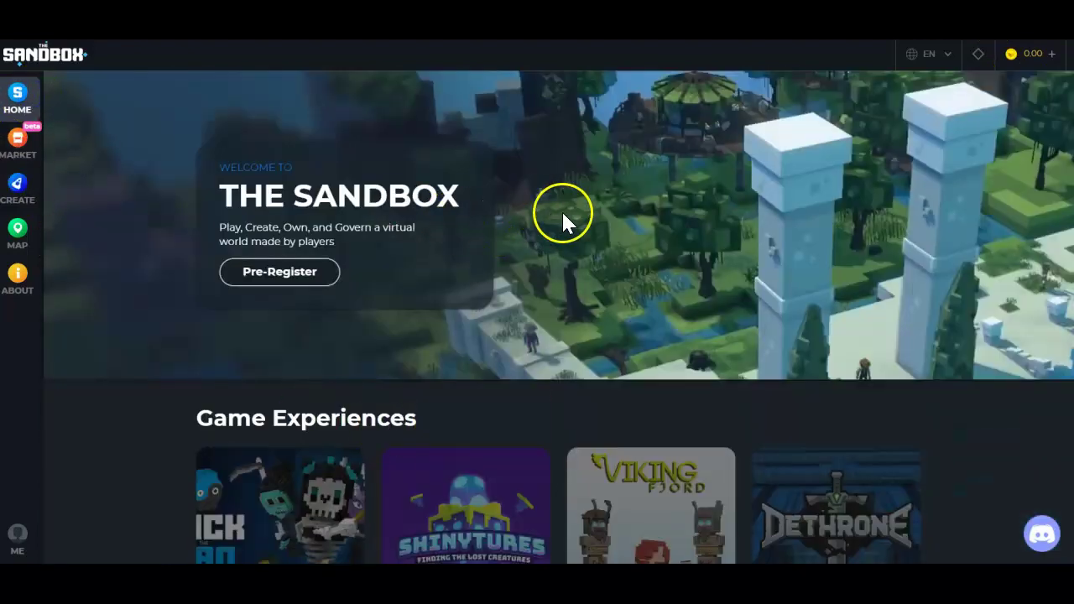
scroll(395, 377, "down", 6)
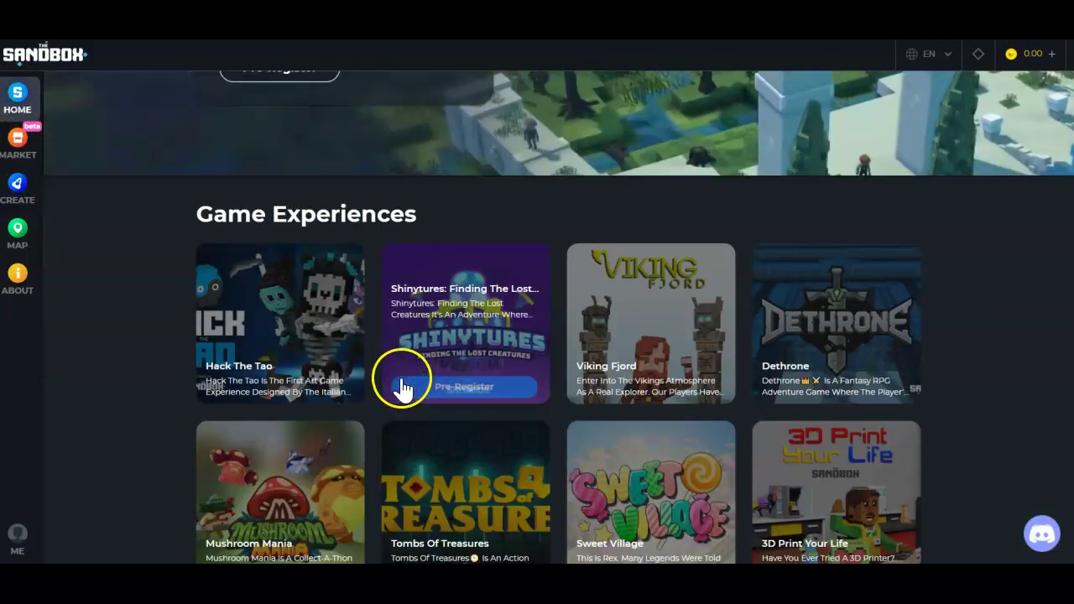
scroll(400, 381, "down", 10)
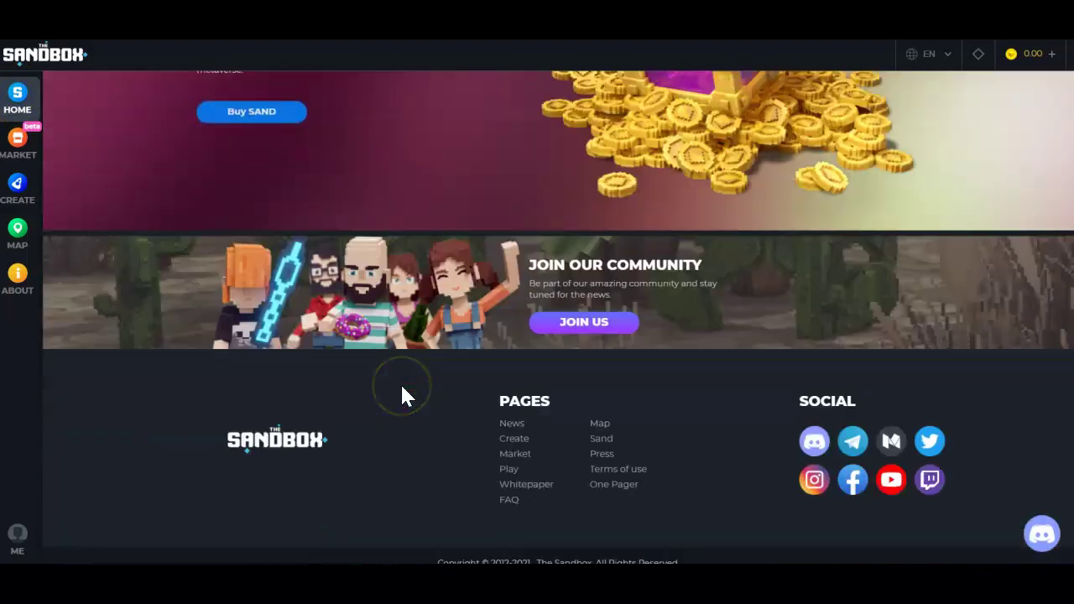
left_click(19, 193)
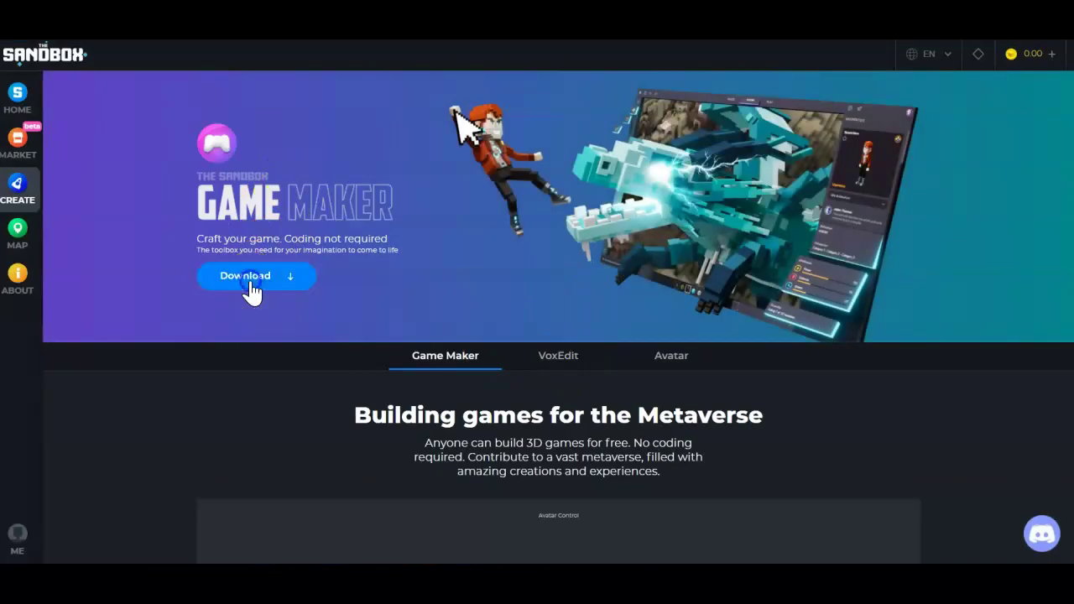
left_click(249, 275)
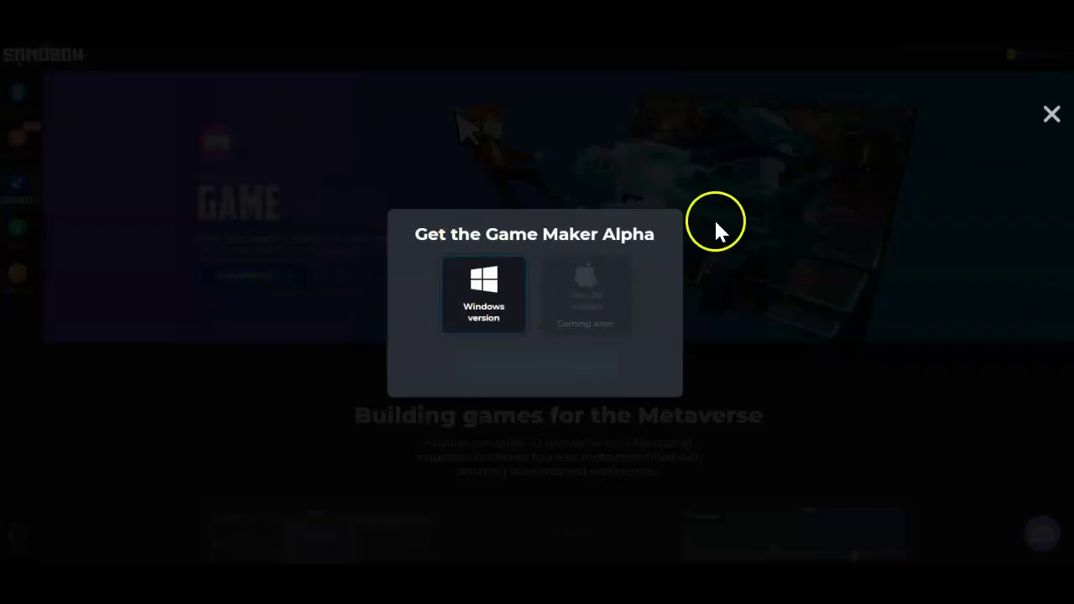
Close the Get the Game Maker Alpha modal and scroll through the Game Maker section.
left_click(1054, 120)
scroll(587, 426, "down", 6)
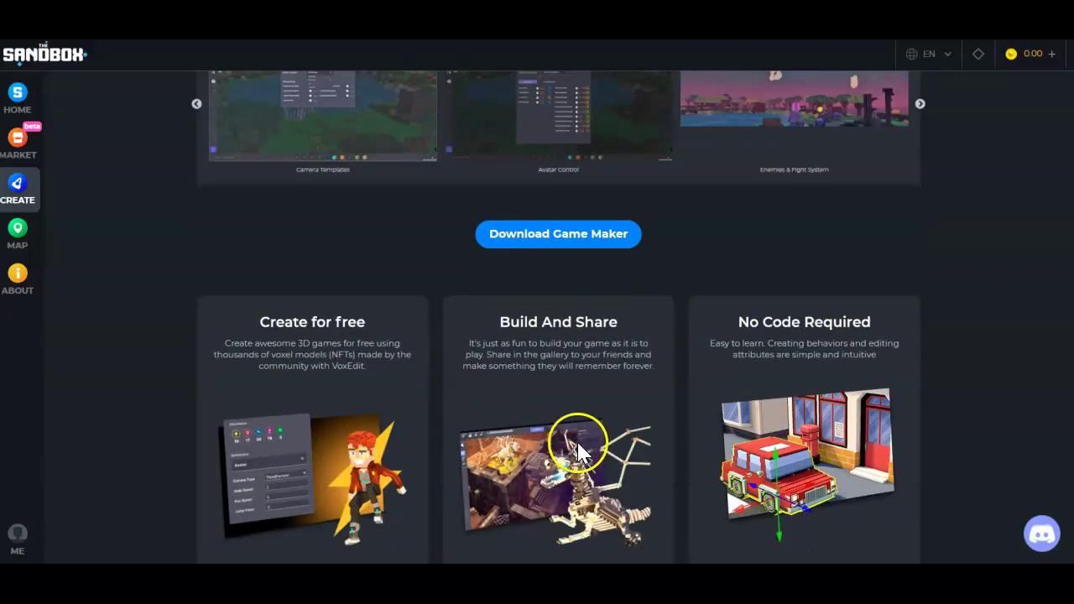
scroll(508, 355, "down", 7)
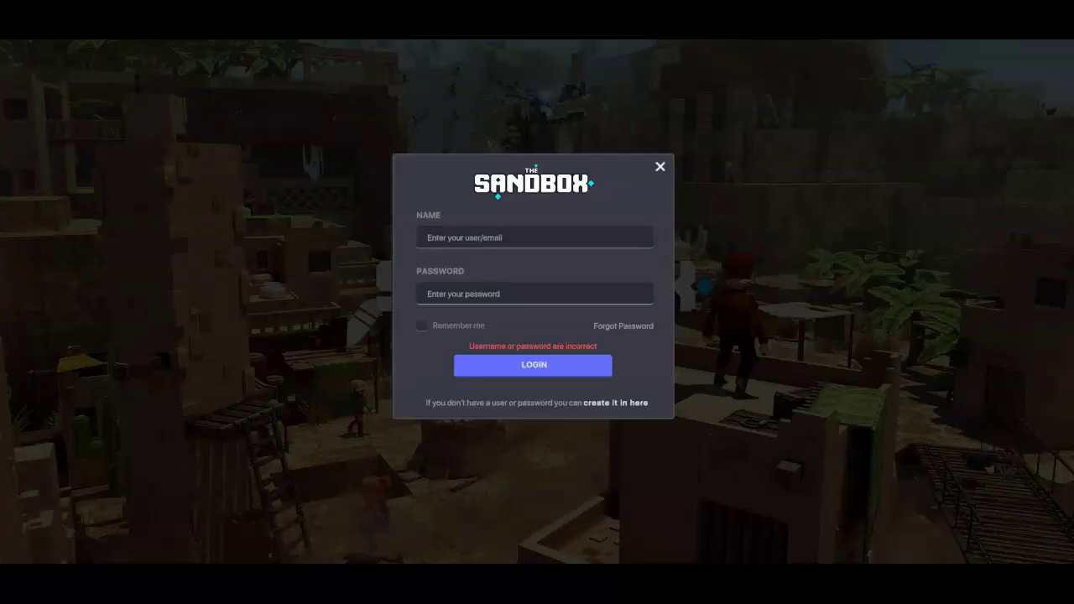
Try logging into Game Maker with the account e-mail and password, then choose Forgot Password.
left_click(521, 243)
left_click(532, 293)
type("*******")
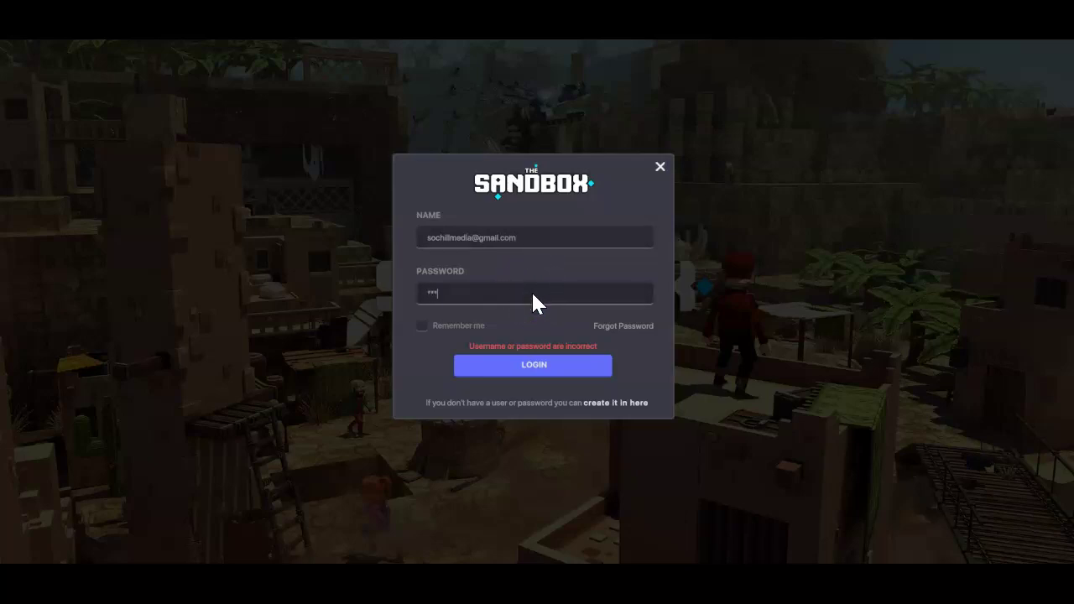
key("ctrl+a")
key("BackSpace")
type("********************")
left_click(557, 363)
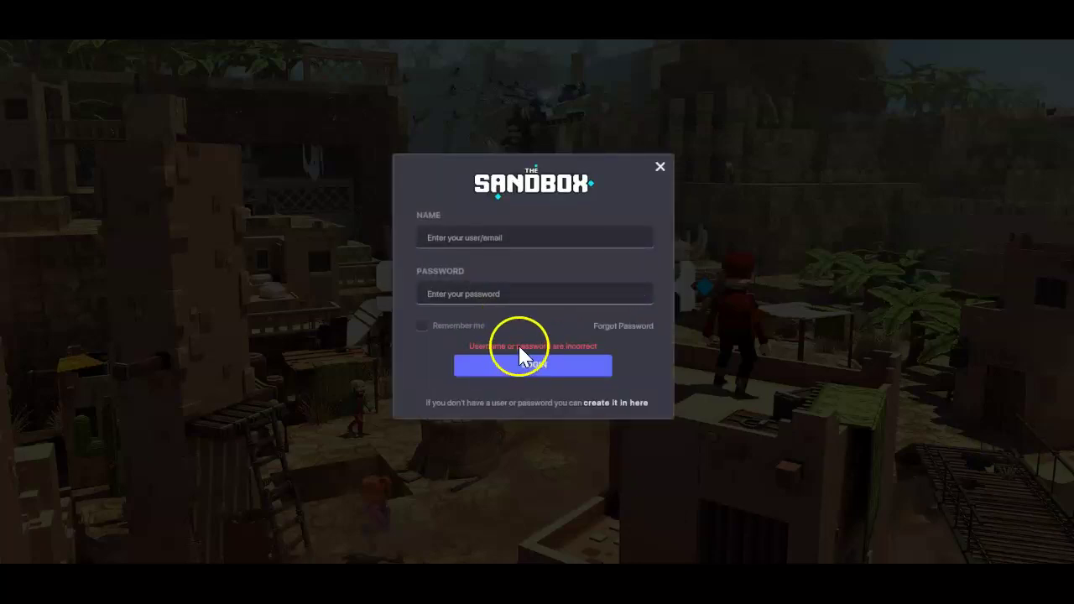
left_click(624, 326)
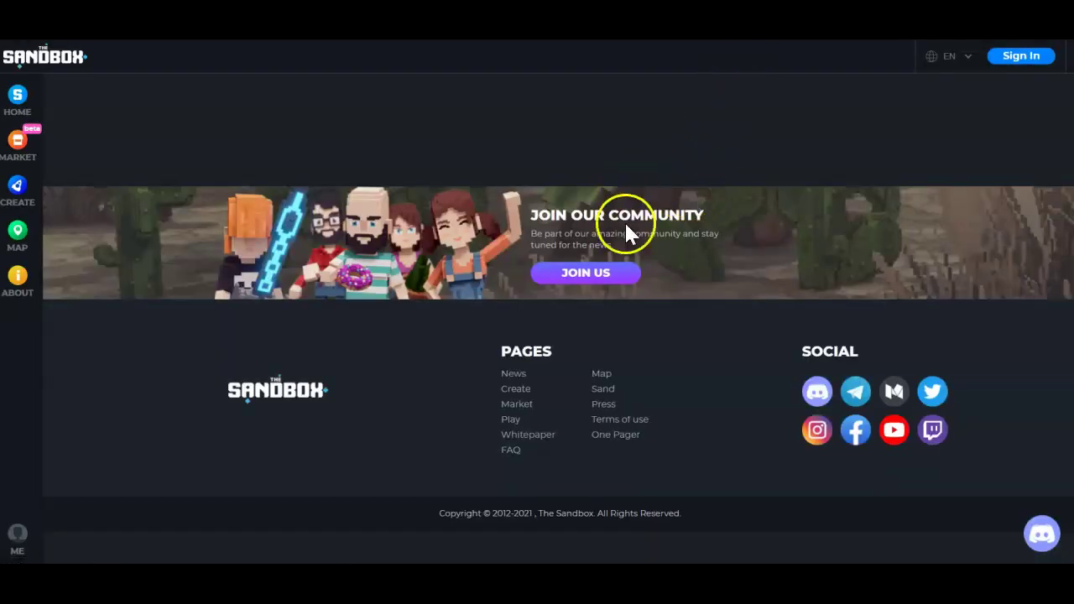
Request a password recovery e-mail for the account from the Sandbox website sign-in page.
left_click(1020, 55)
left_click(549, 301)
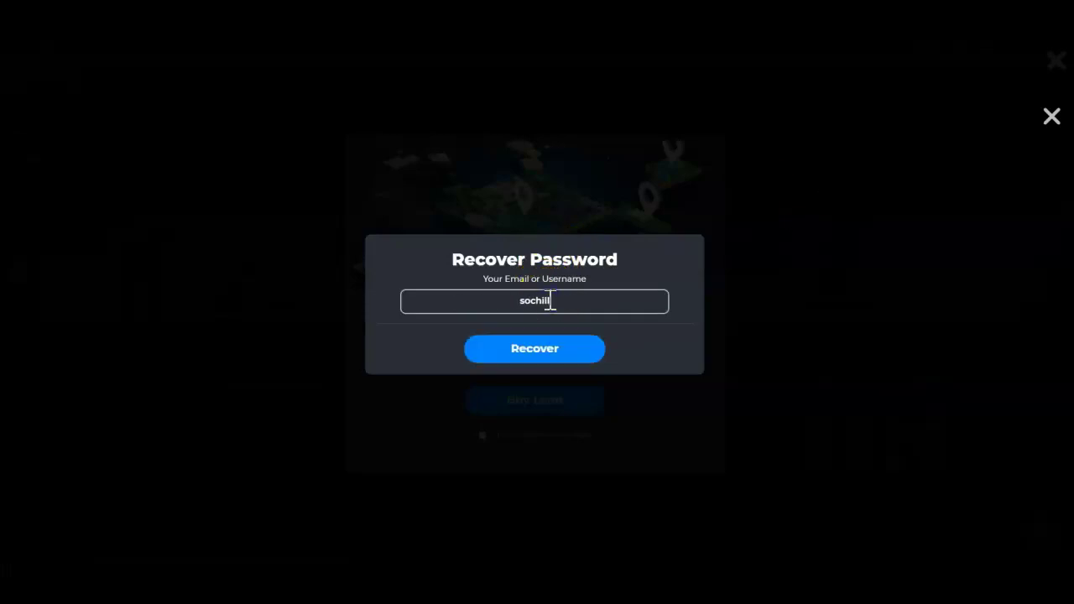
key("Return")
left_click(568, 292)
left_click(543, 329)
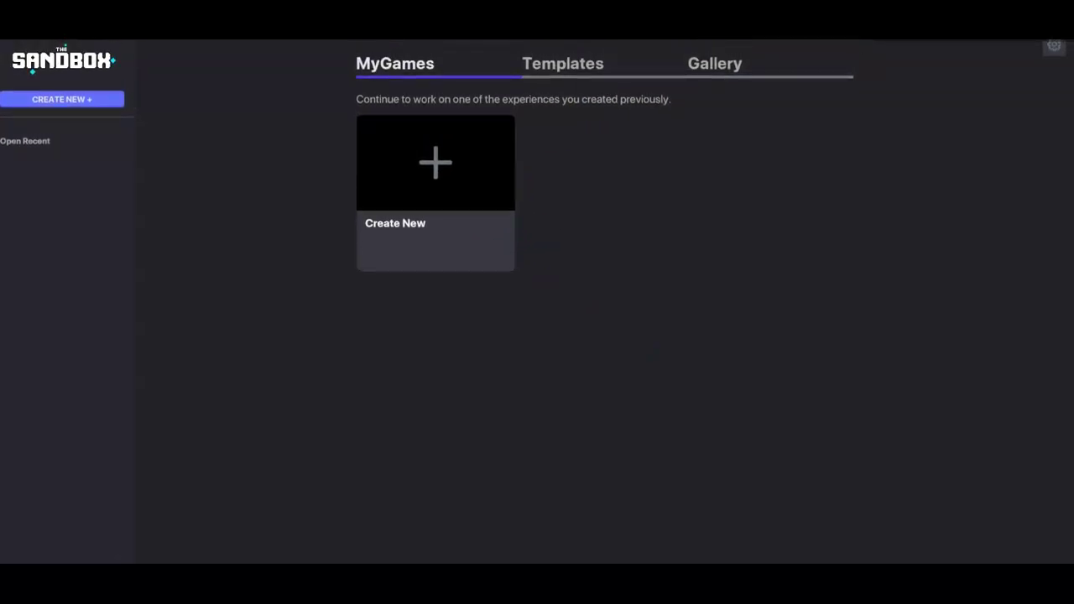
Start a new experience and select the full 4x4 land size.
mouse_move(732, 44)
left_mouse_down()
mouse_move(723, 55)
mouse_move(737, 45)
left_mouse_up()
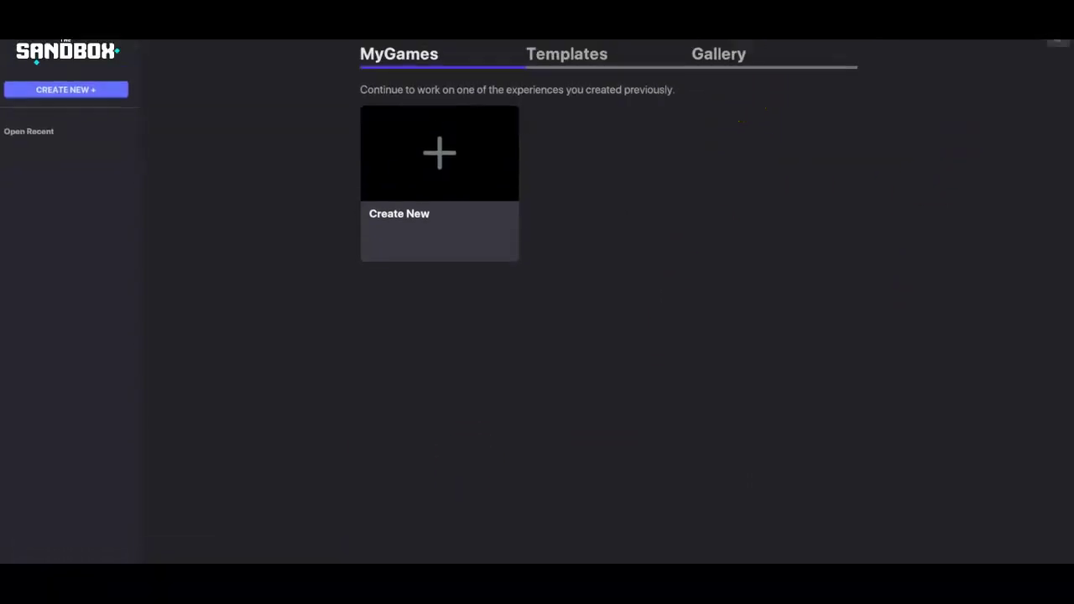
left_click(1054, 53)
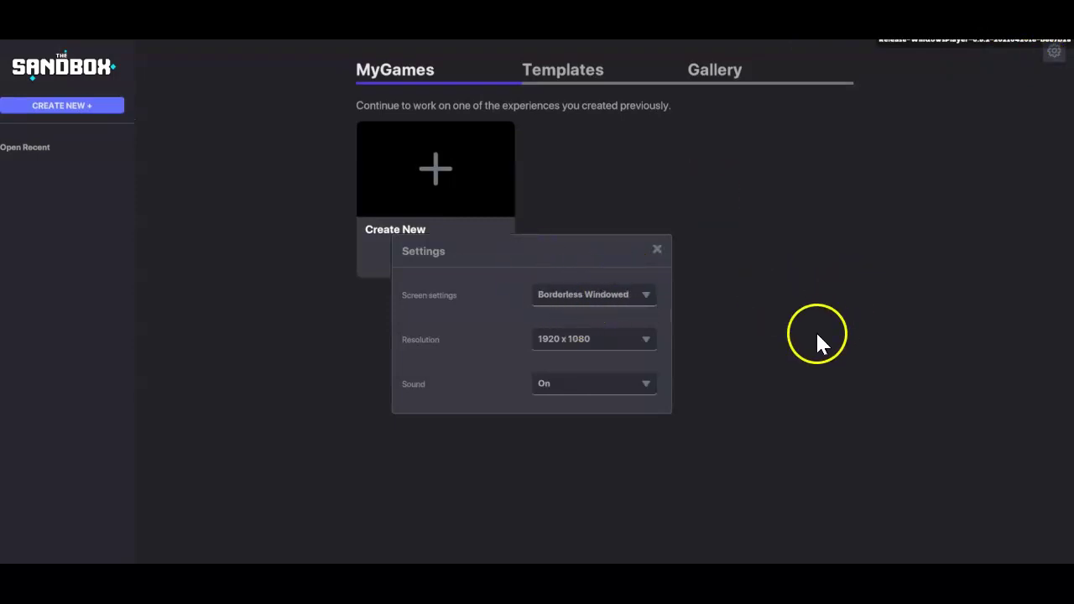
left_click(658, 250)
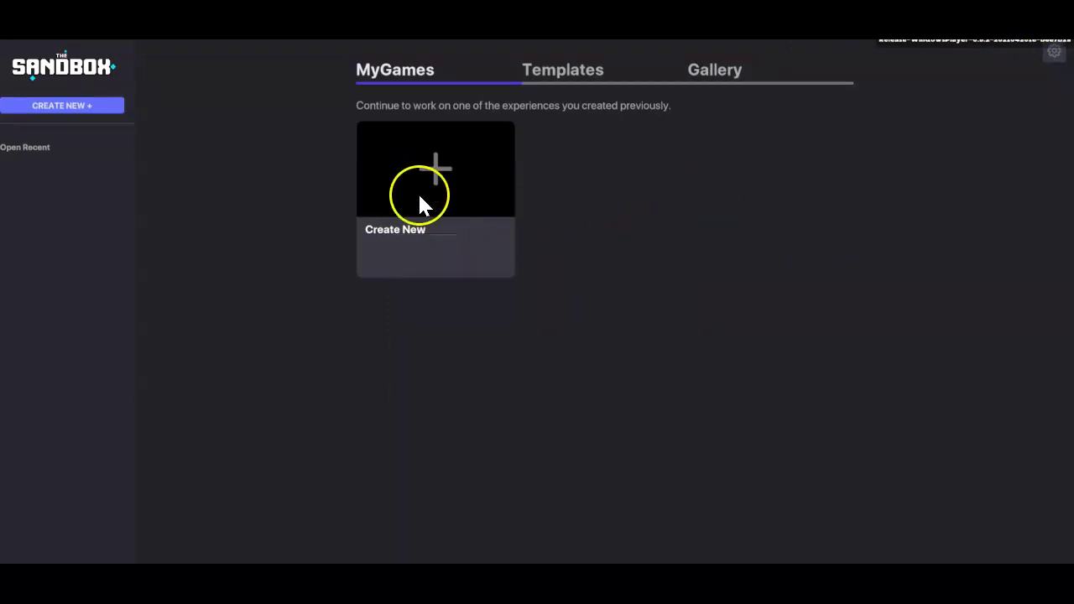
left_click(435, 164)
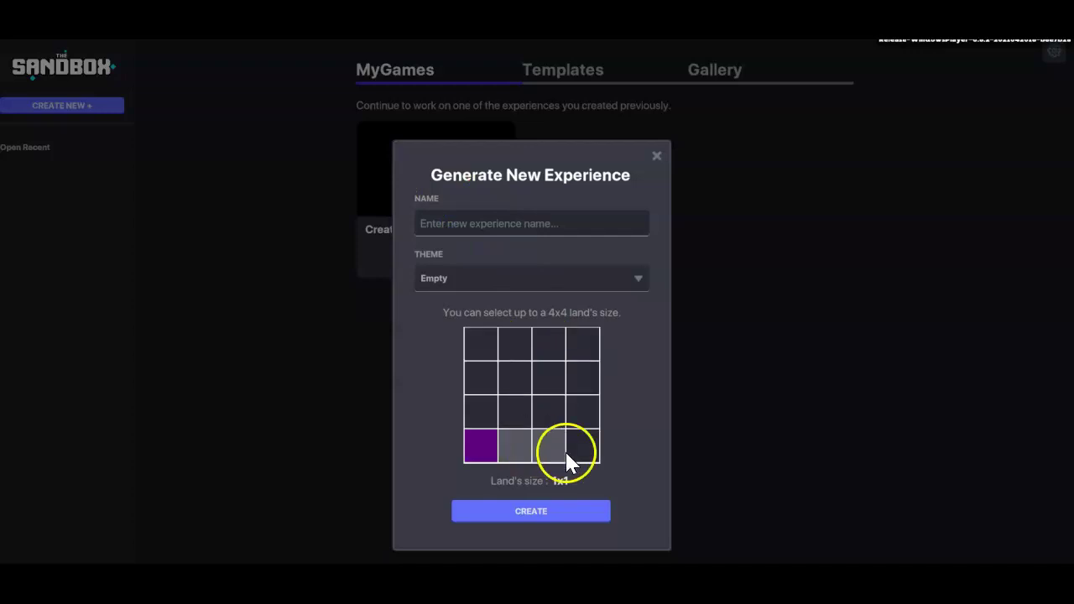
left_click_drag(580, 448, 574, 366)
left_click(567, 510)
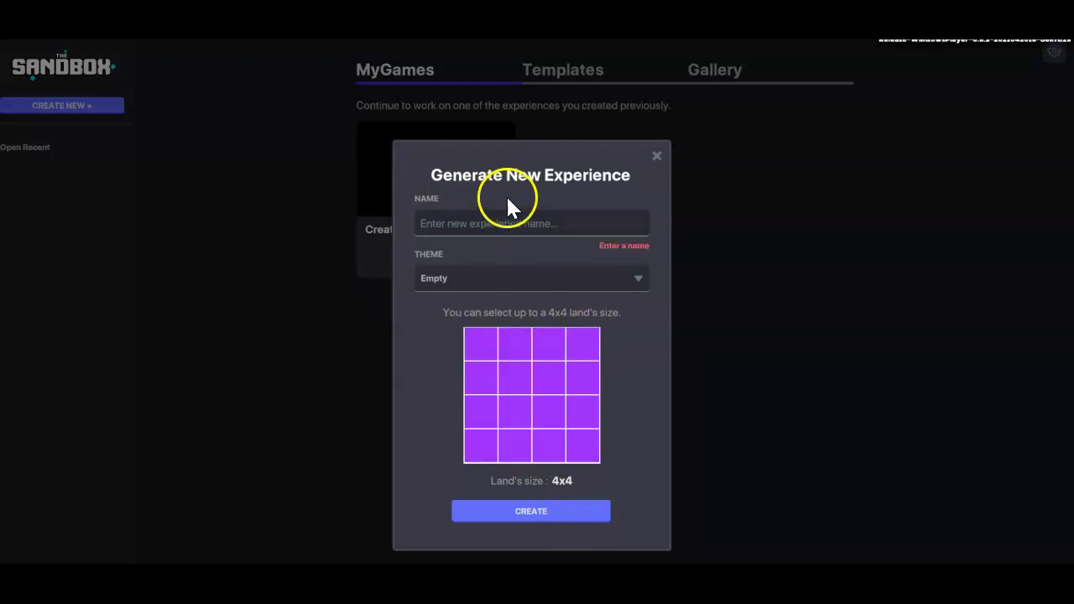
Name the new experience 'SoChill'.
left_click(516, 221)
type("SoCh")
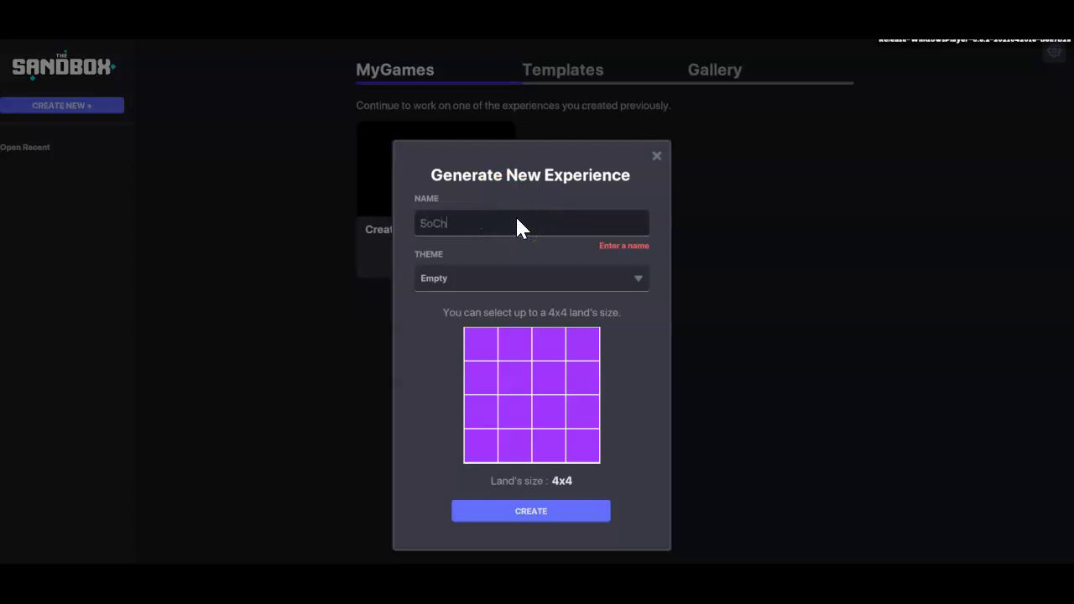
type("illE")
key("BackSpace")
type("Experienc")
key("BackSpace")
key("BackSpace")
key("BackSpace")
key("BackSpace")
key("BackSpace")
key("BackSpace")
key("BackSpace")
key("BackSpace")
key("BackSpace")
key("BackSpace")
key("BackSpace")
key("BackSpace")
key("BackSpace")
key("BackSpace")
key("BackSpace")
key("BackSpace")
type("The")
key("BackSpace")
type("is")
key("BackSpace")
key("BackSpace")
key("BackSpace")
key("BackSpace")
type("SoChill")
Pick the Desert theme and create the experience.
left_click(582, 276)
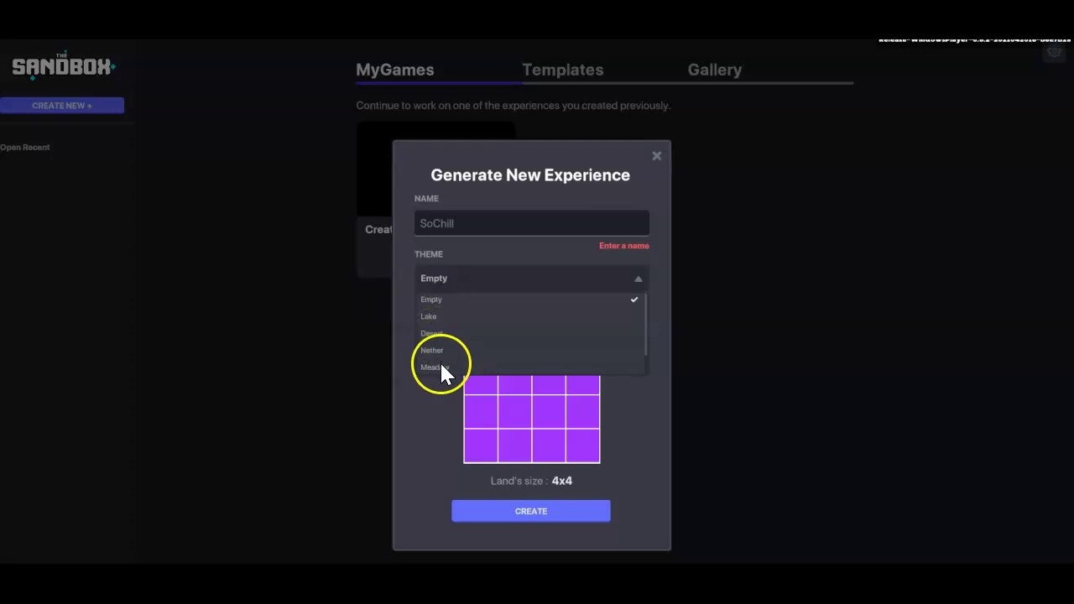
left_click(434, 333)
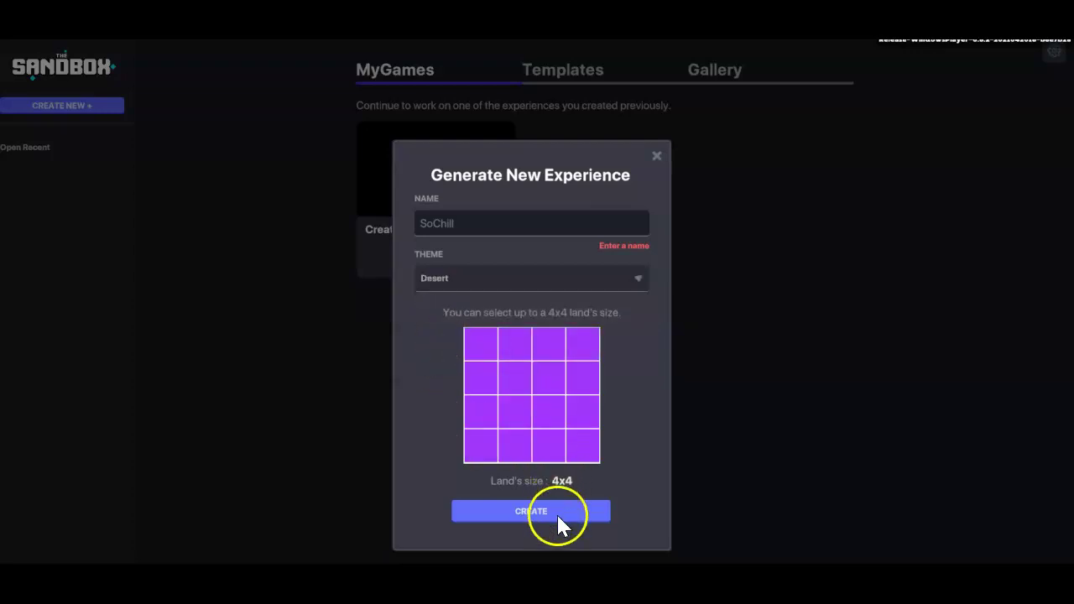
left_click(556, 512)
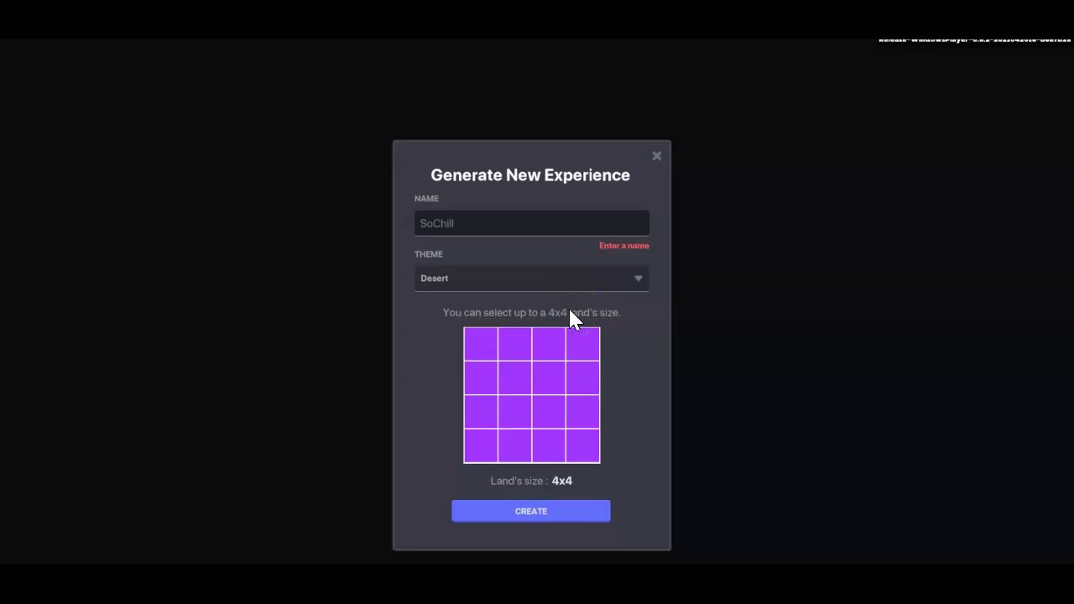